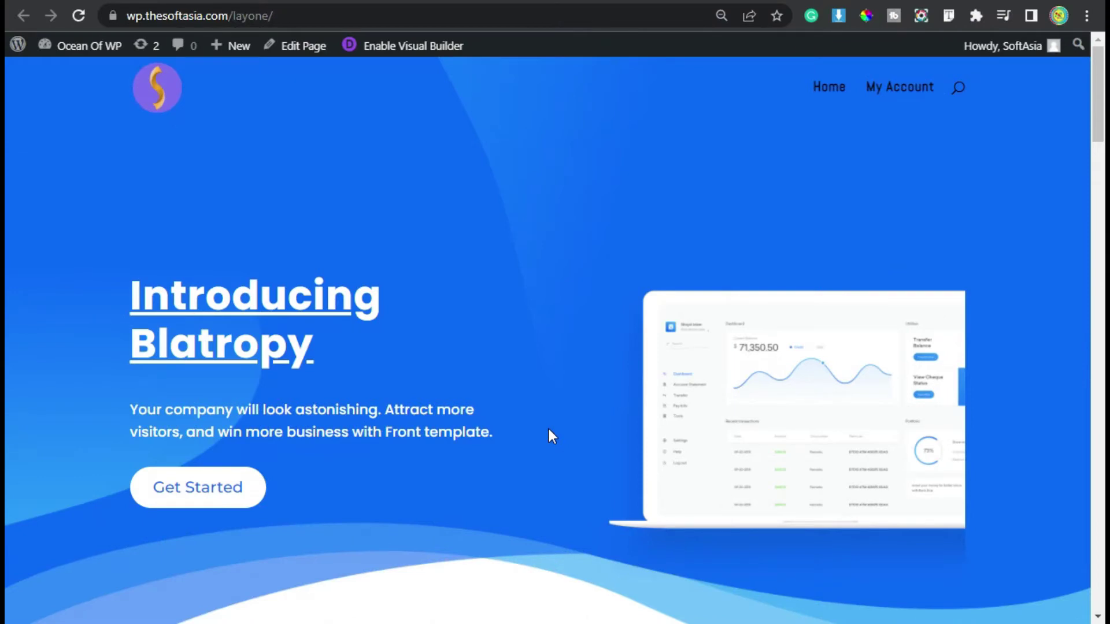
Step: Scroll down the live layone page to view its existing three-course price list
scroll(484, 379, "down", 10)
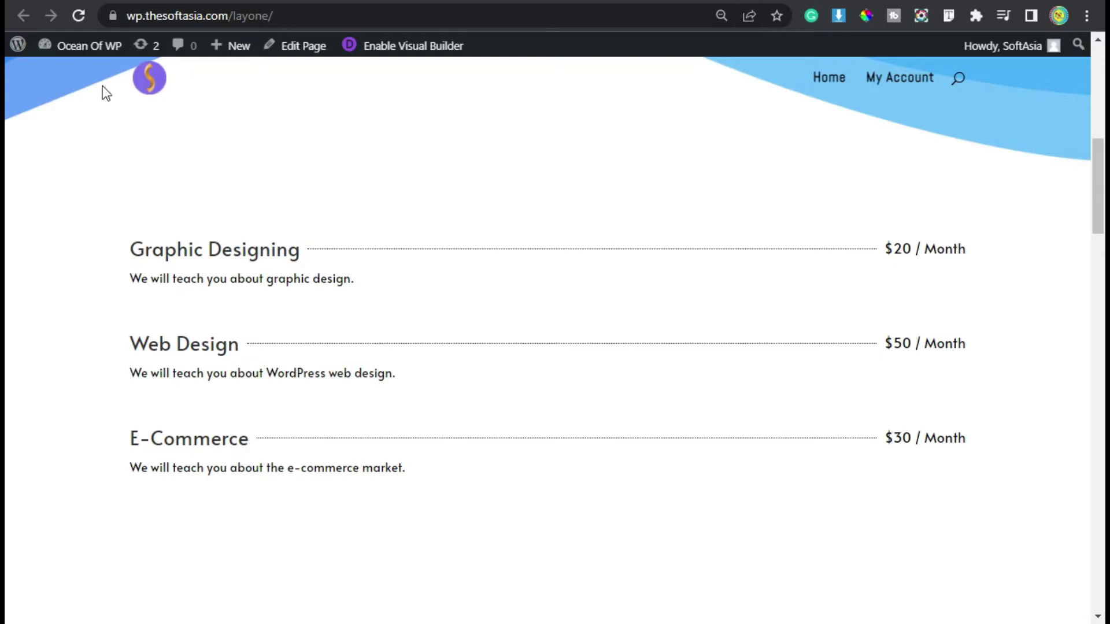
Step: Go to the admin Dashboard via the Ocean Of WP menu and bring up the Plugins submenu
mouse_move(86, 48)
left_click(86, 70)
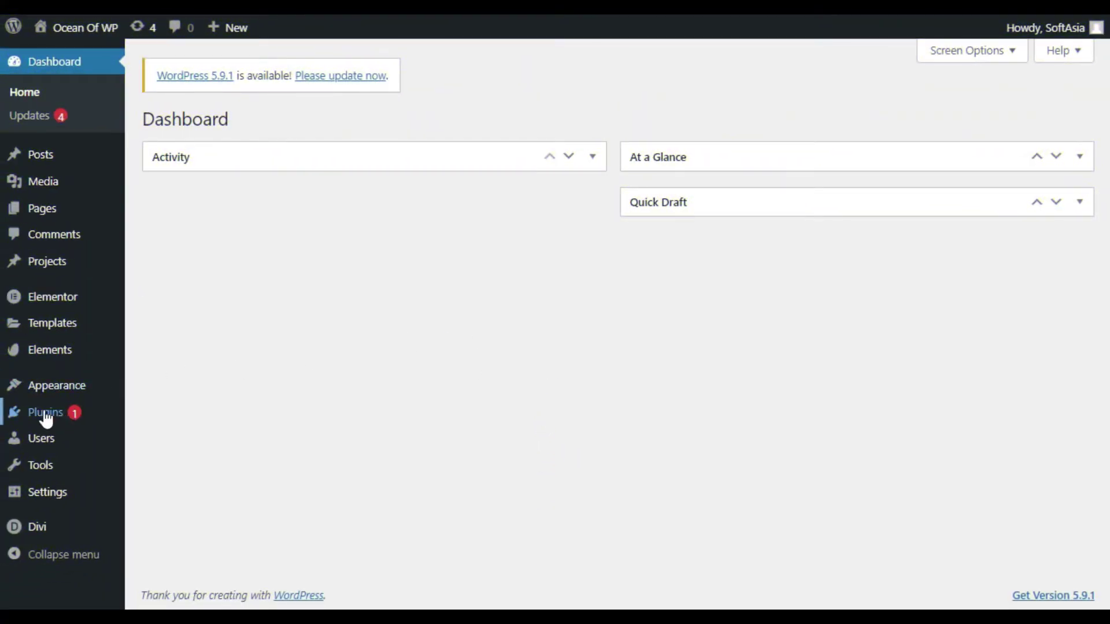
mouse_move(37, 417)
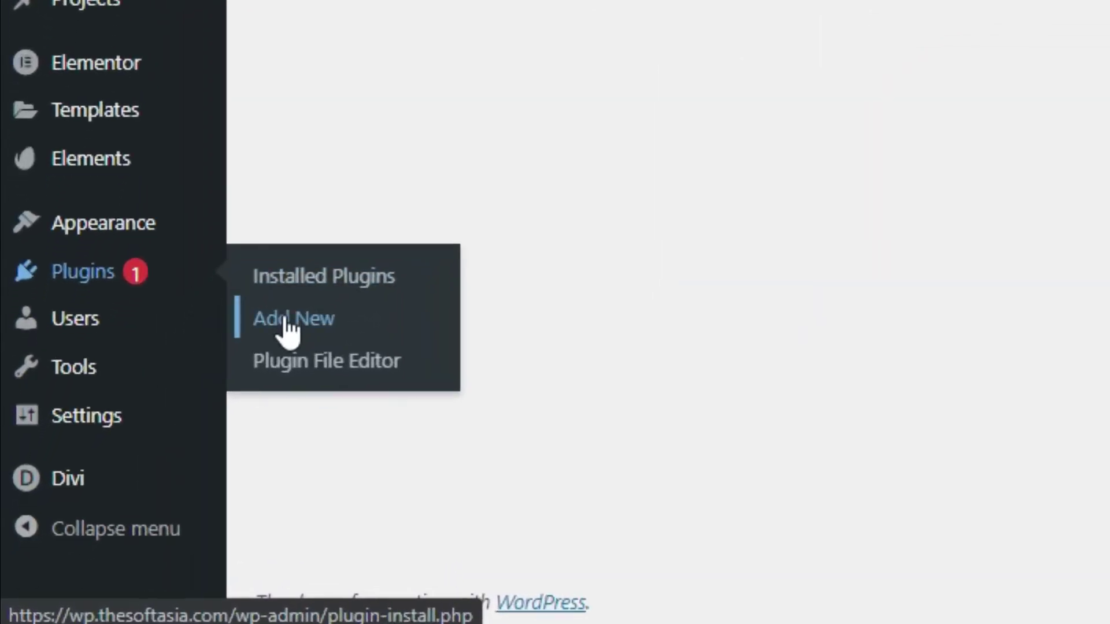
Step: Search Add New plugins for 'Supreme Modules Lite' and check its 100,000 active installs, then install and activate it
left_click(286, 323)
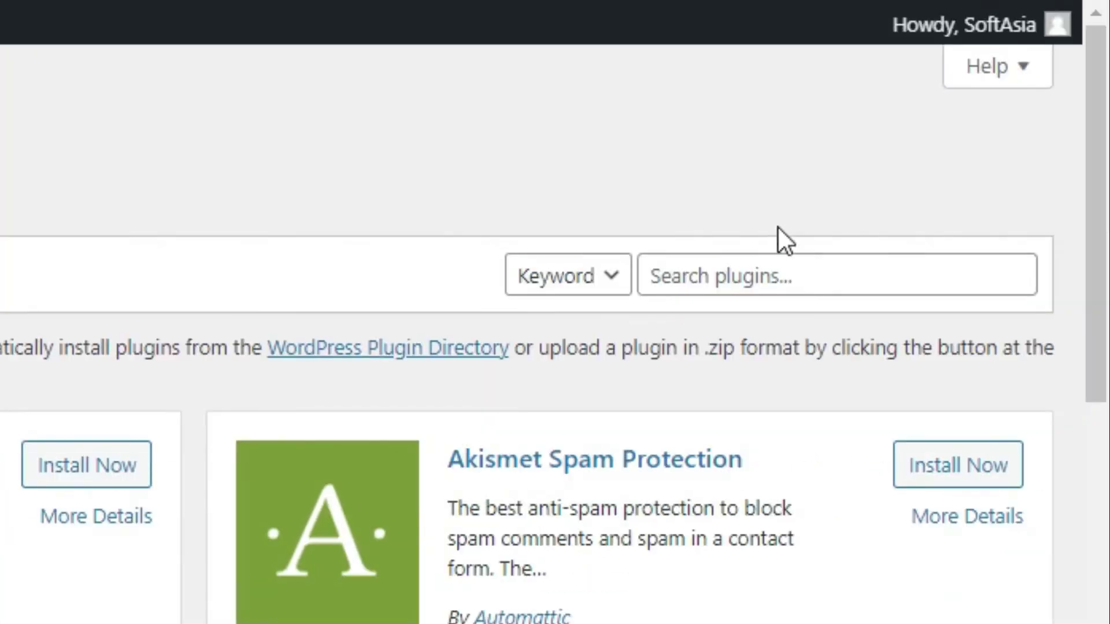
left_click(783, 269)
left_click(781, 269)
type("Supreme Modules Lite")
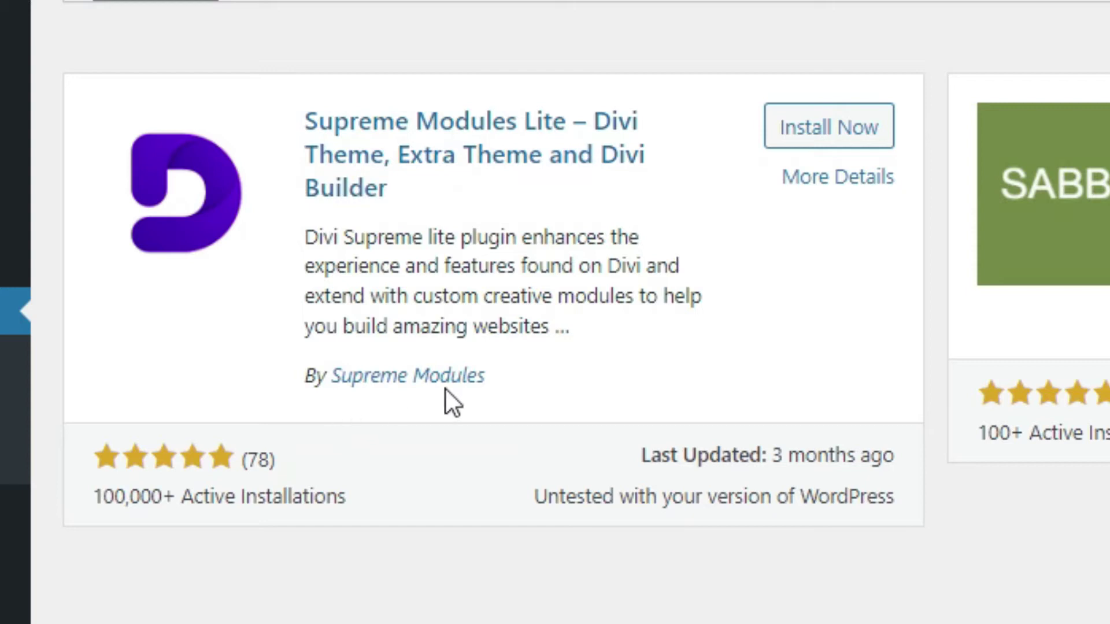
left_click_drag(485, 381, 355, 384)
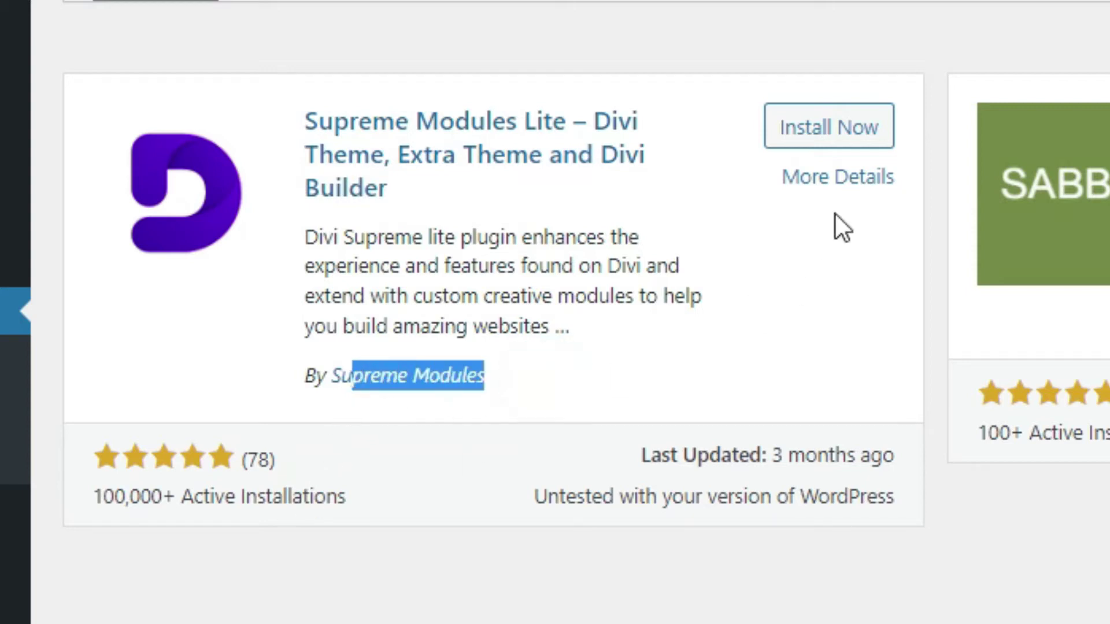
left_click(453, 458)
left_click_drag(94, 497, 161, 498)
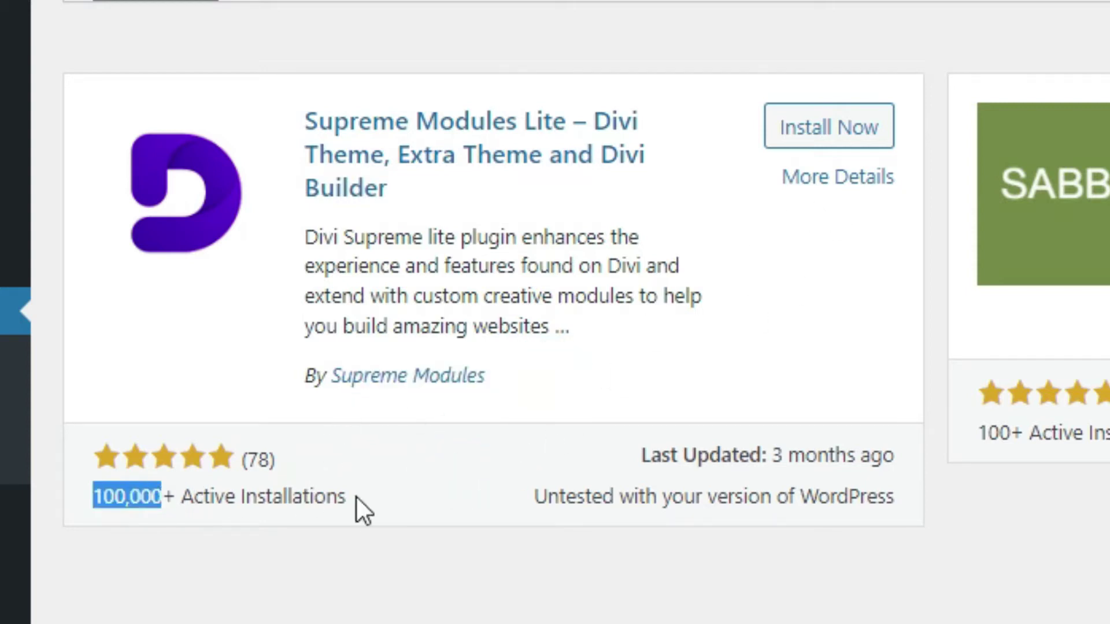
left_click(833, 139)
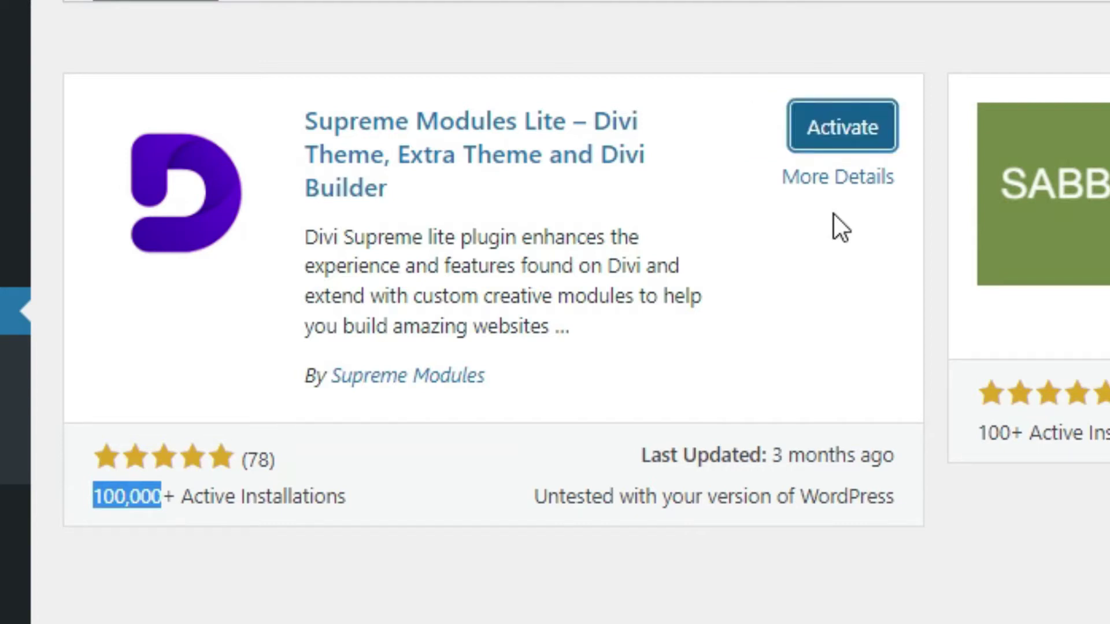
left_click(846, 128)
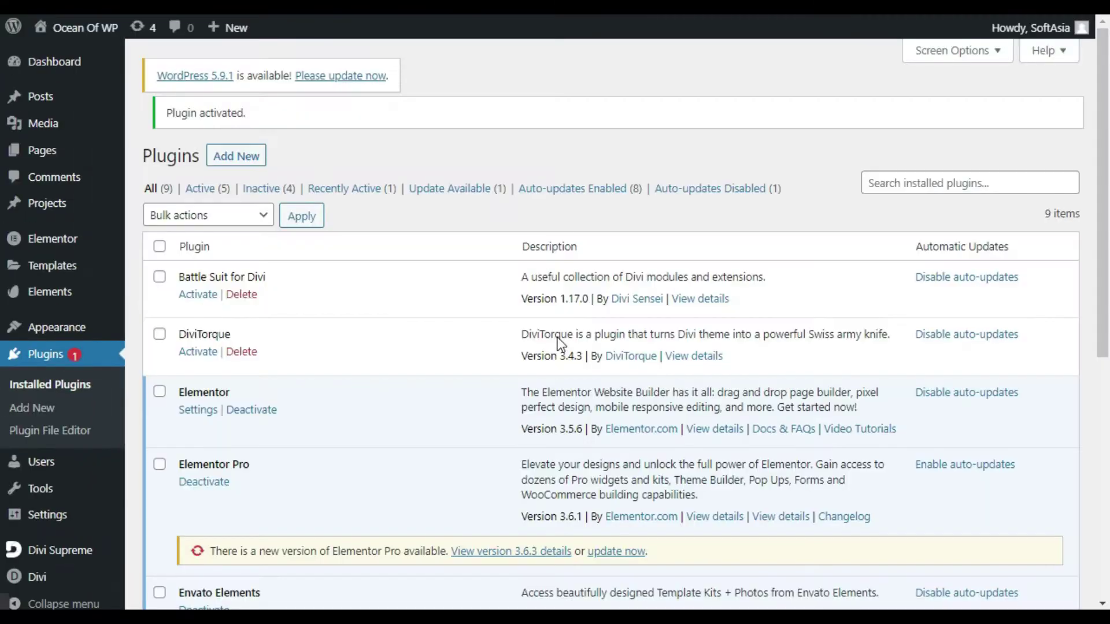
Step: Return to the Dashboard once the 'Plugin activated' notice appears
mouse_move(93, 65)
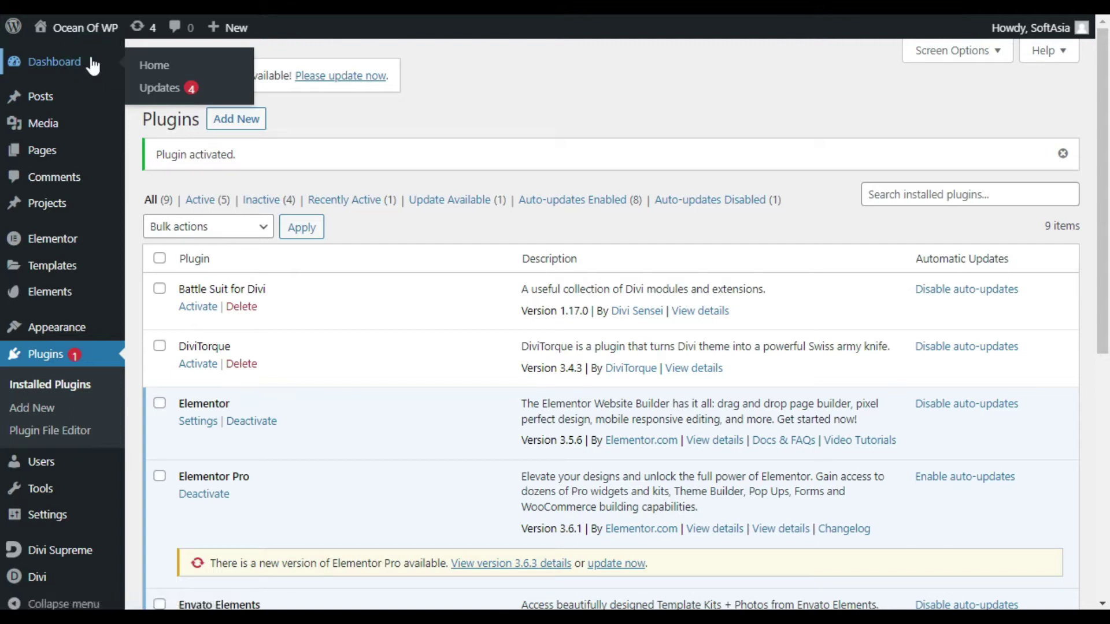
left_click(93, 66)
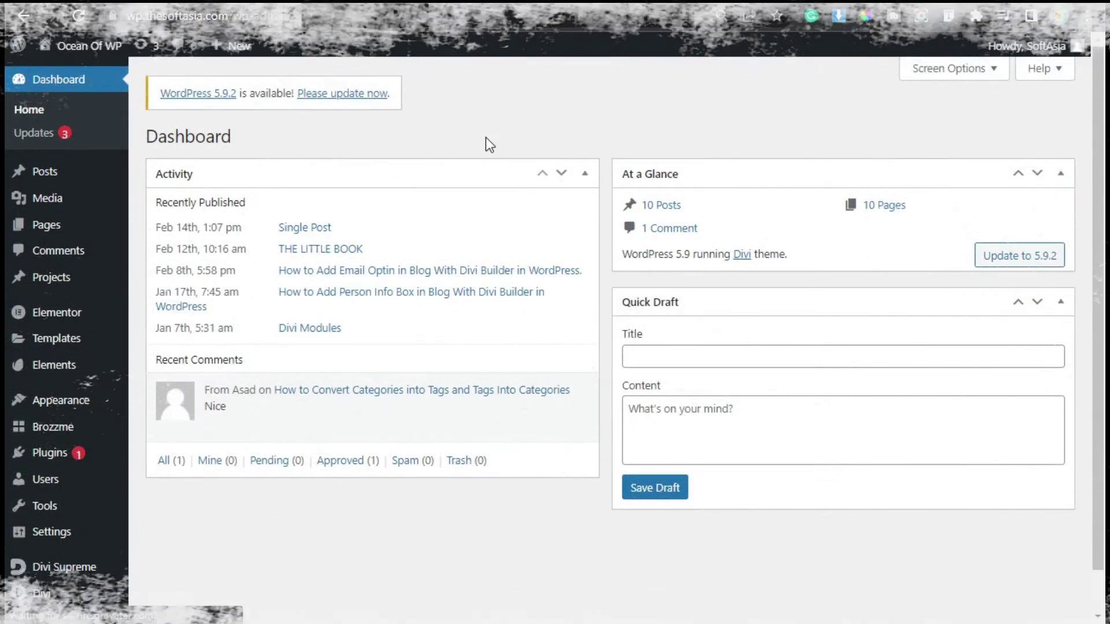
Step: Open the layone page from Pages > All Pages with Edit With Divi
mouse_move(54, 232)
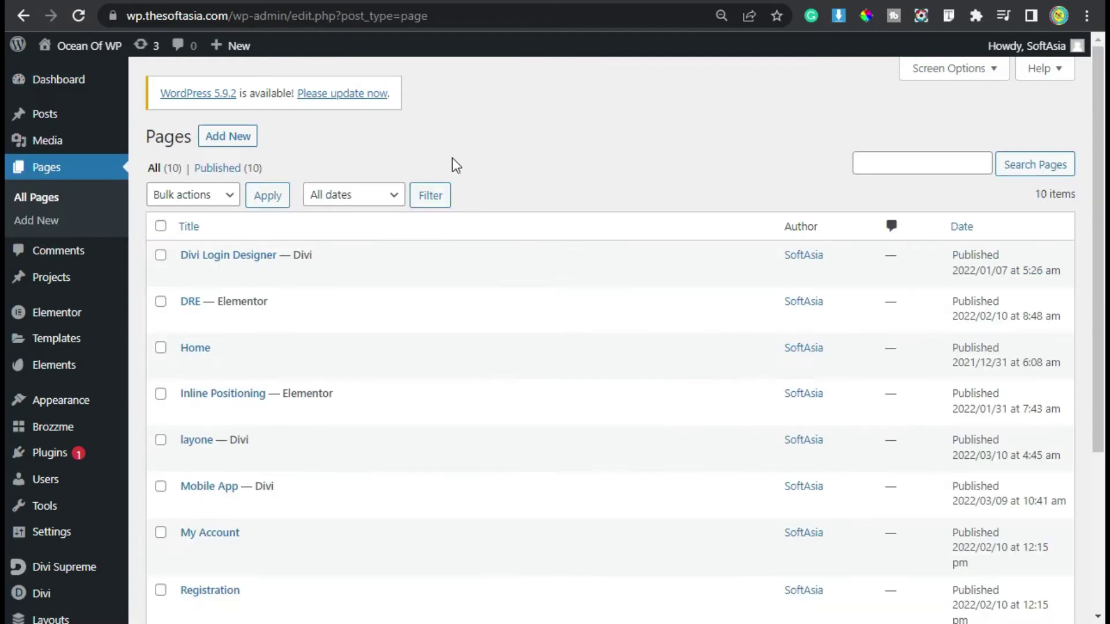
scroll(460, 171, "down", 2)
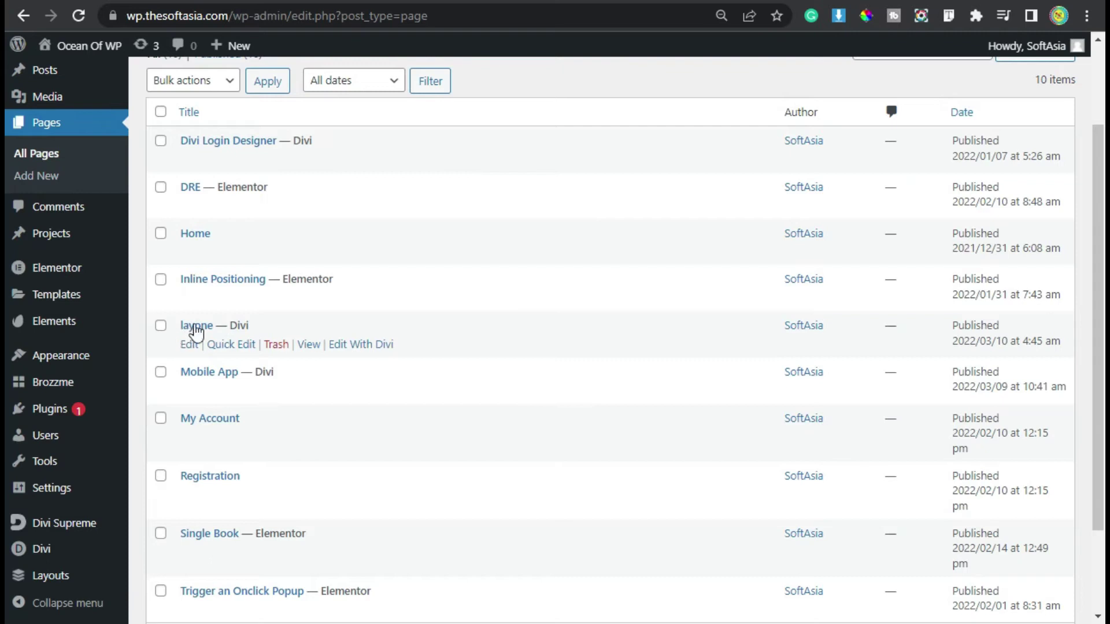
left_click(352, 346)
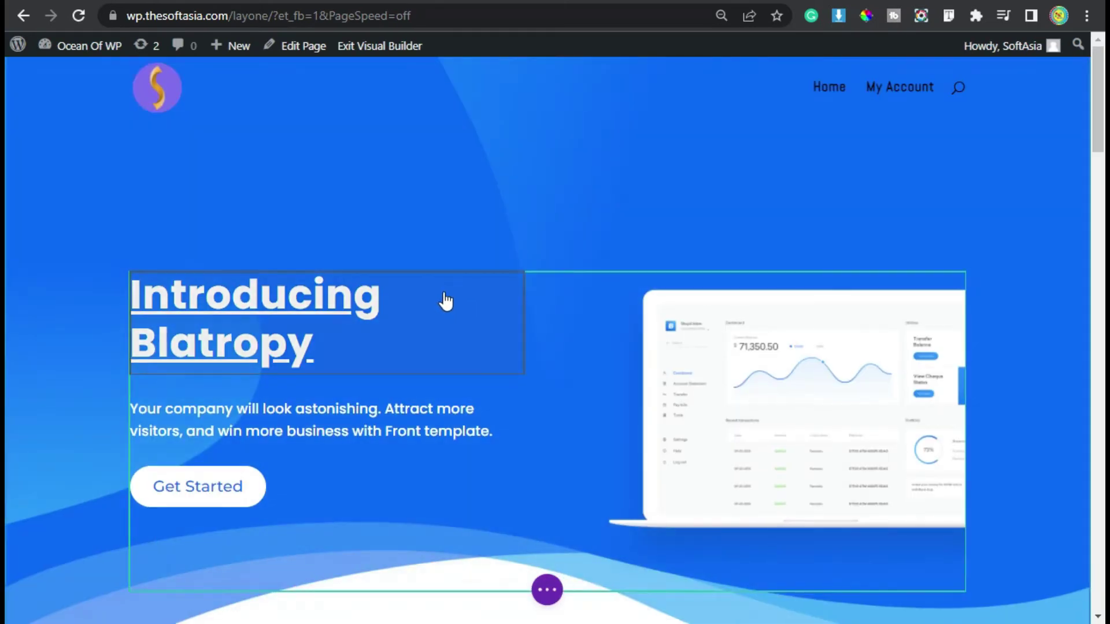
Step: Add a regular section with a single-column row below the hero
scroll(444, 300, "down", 6)
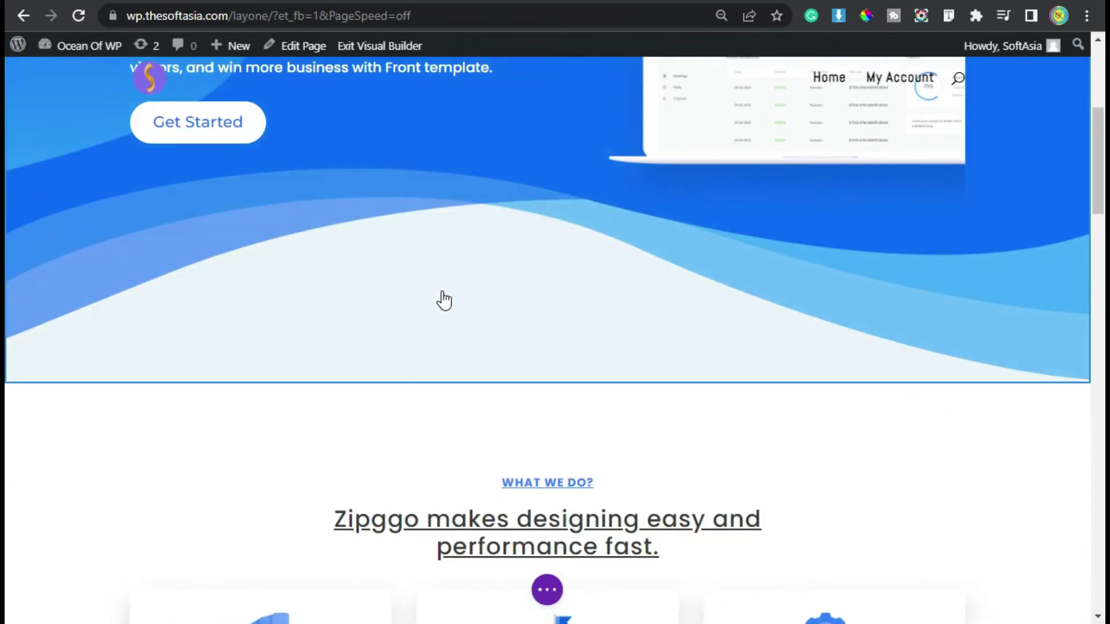
scroll(444, 300, "down", 2)
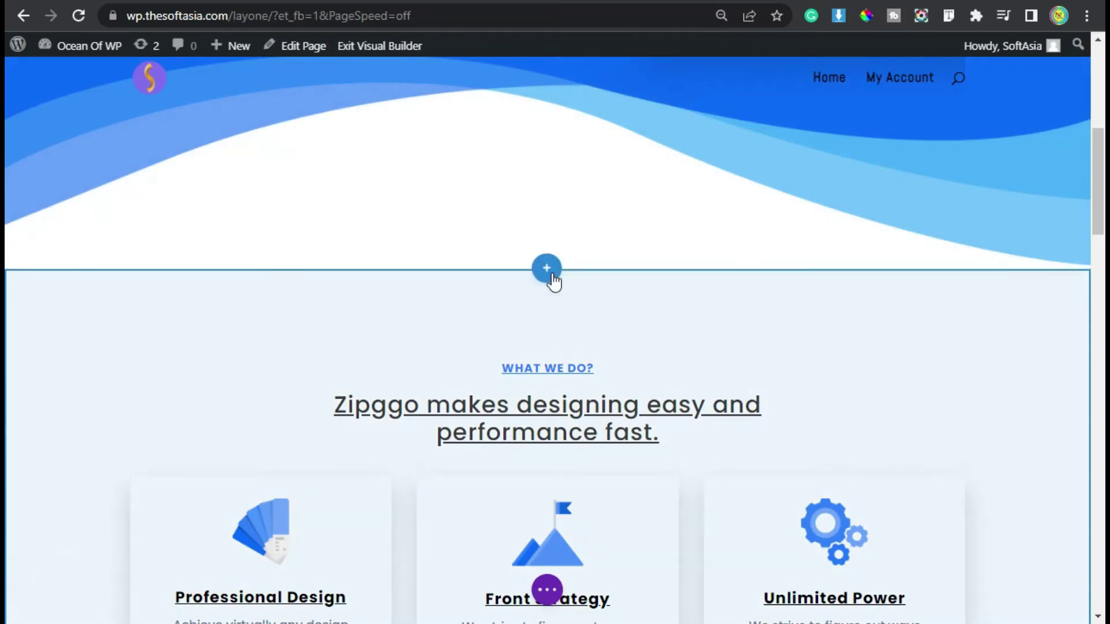
left_click(547, 269)
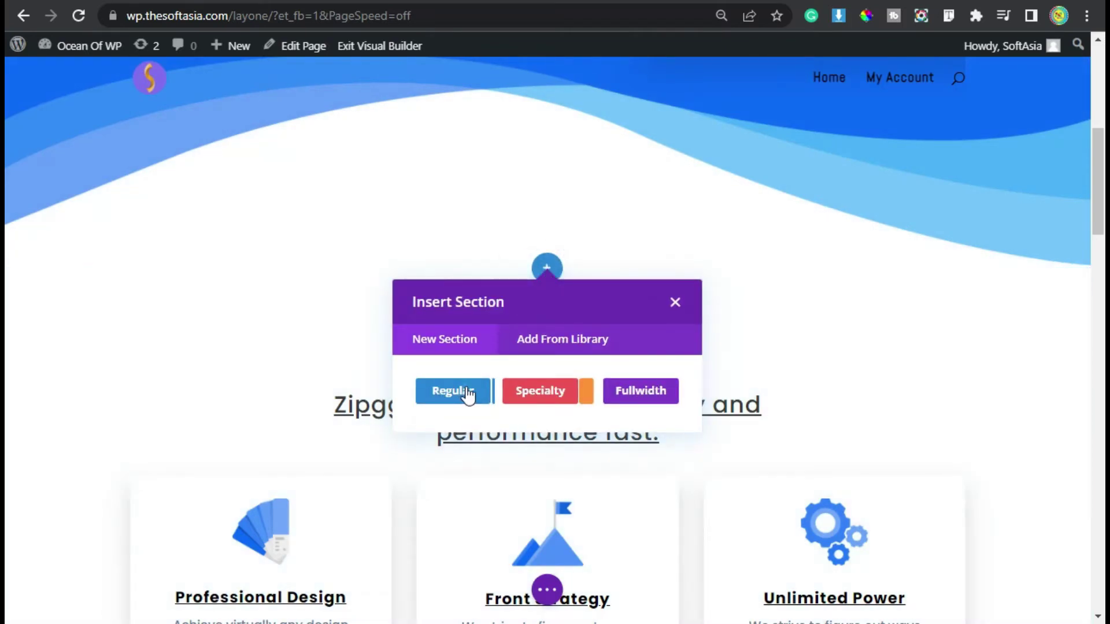
left_click(468, 393)
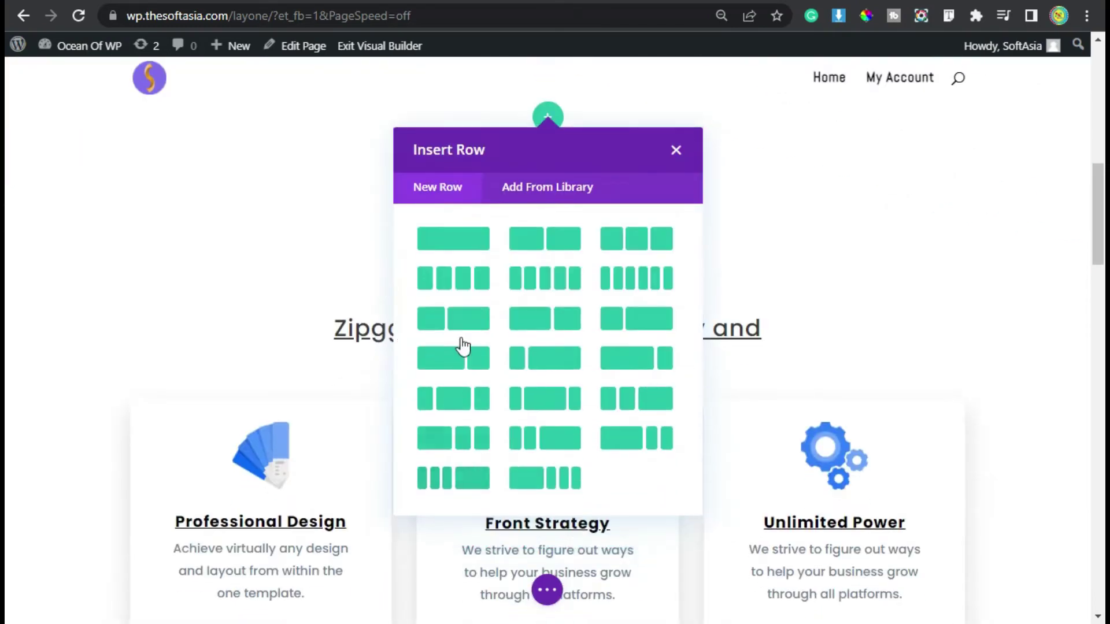
left_click(457, 252)
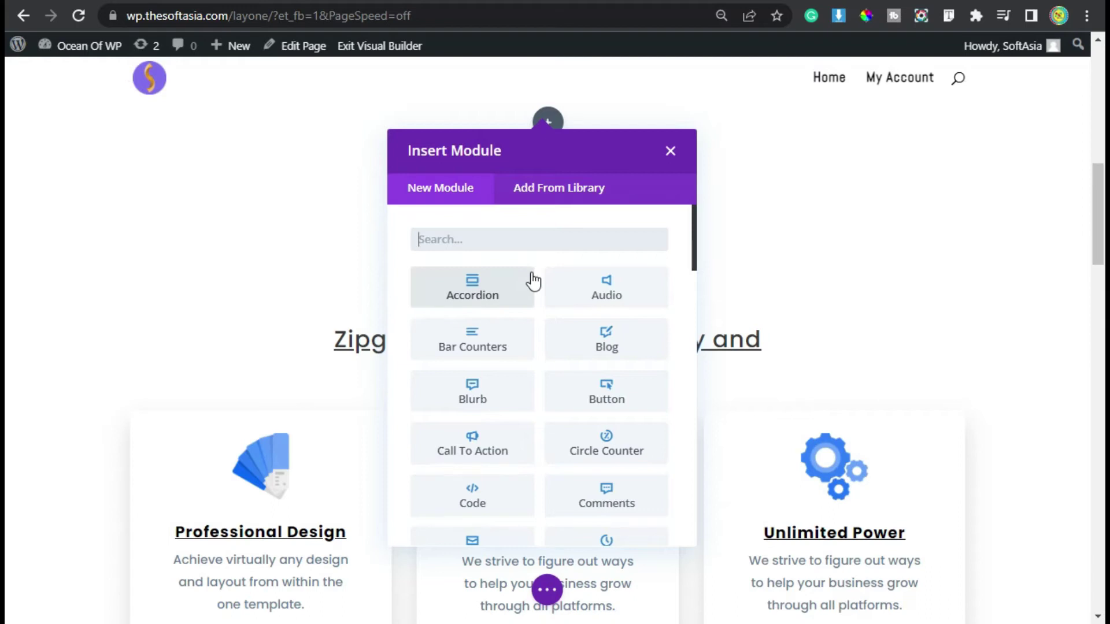
Step: Scroll the Insert Module list down to the Supreme Price List module
scroll(532, 283, "down", 10)
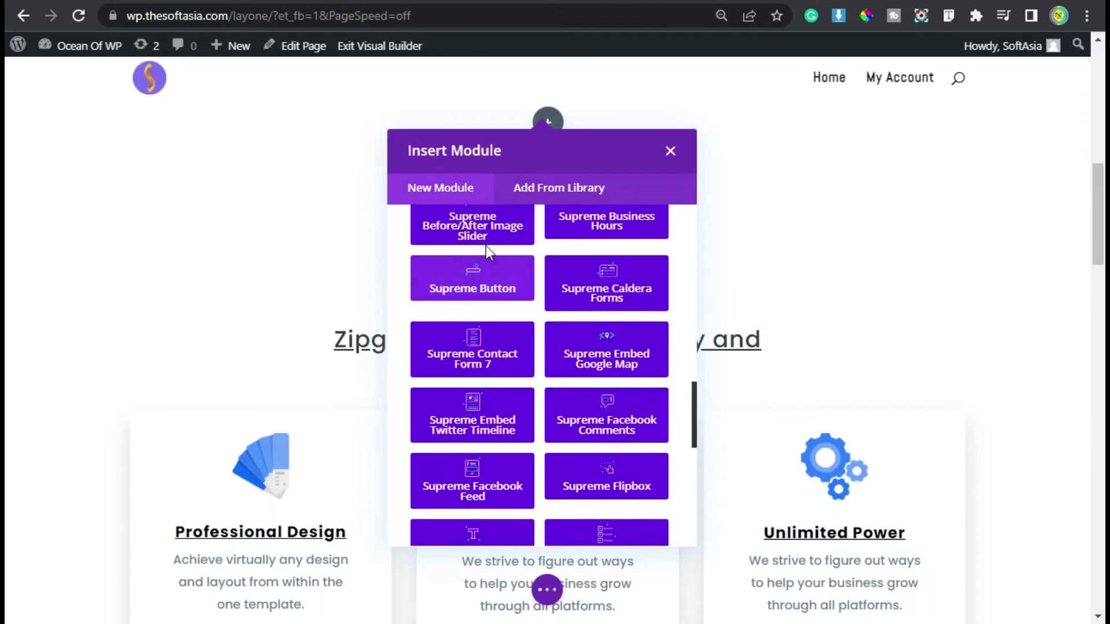
scroll(572, 324, "down", 6)
scroll(572, 324, "up", 3)
scroll(573, 325, "down", 2)
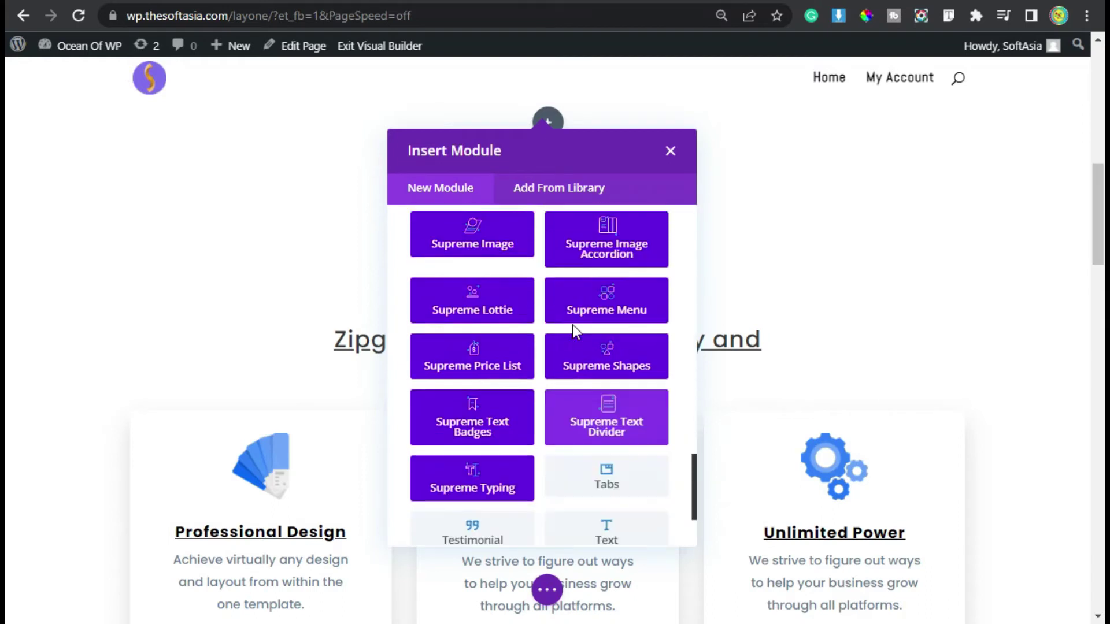
scroll(572, 325, "down", 1)
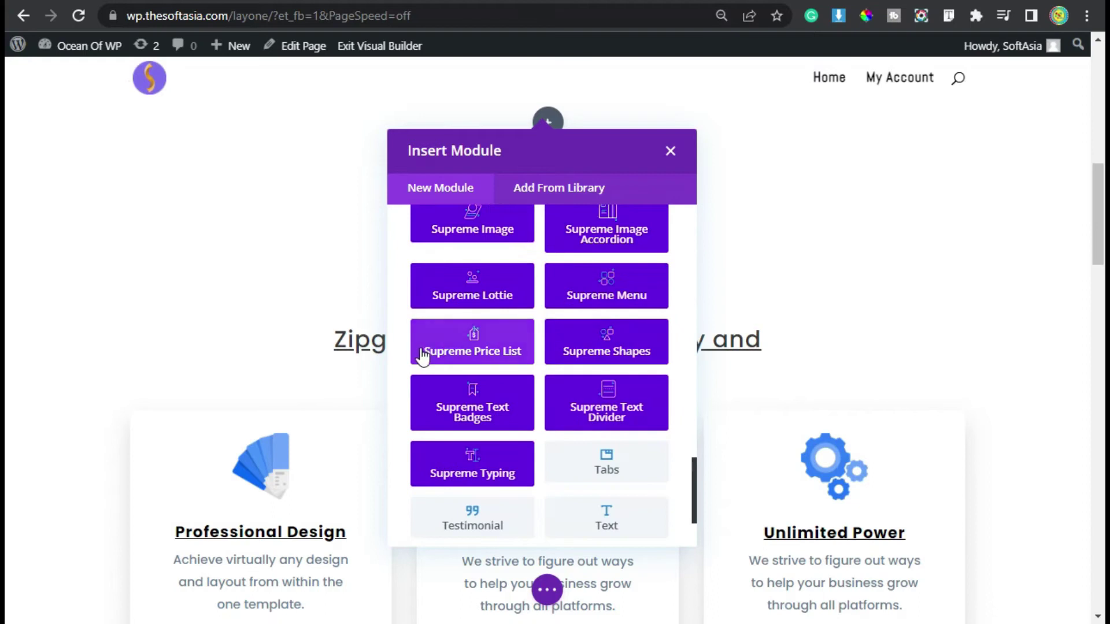
Step: Insert a Supreme Price List module, add its first item and enter the $20 price
left_click(489, 354)
scroll(411, 290, "up", 4)
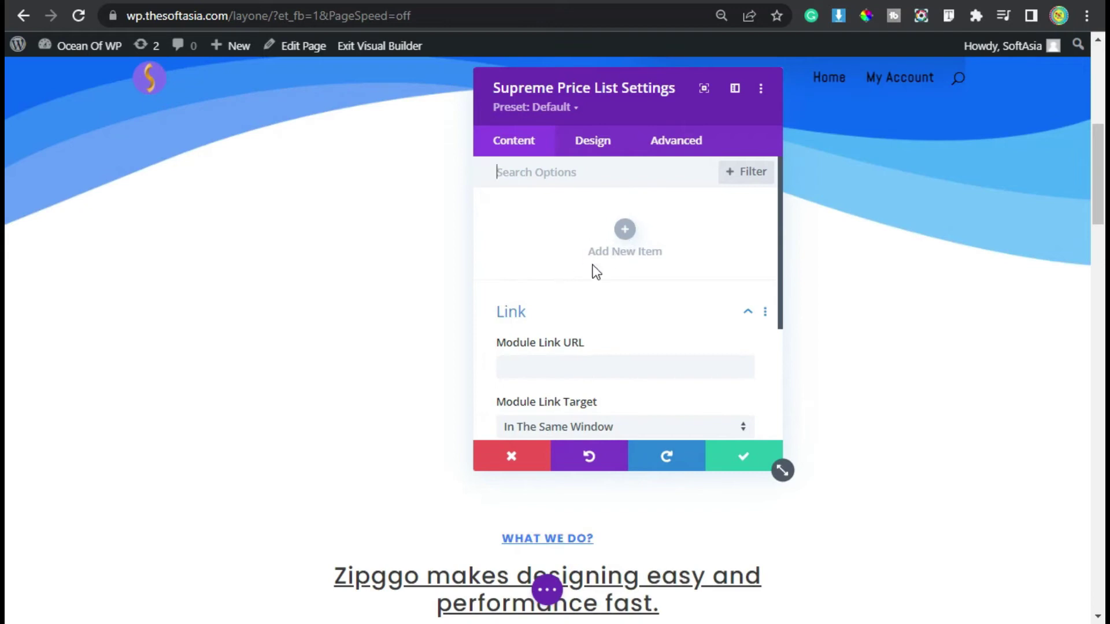
left_click(624, 230)
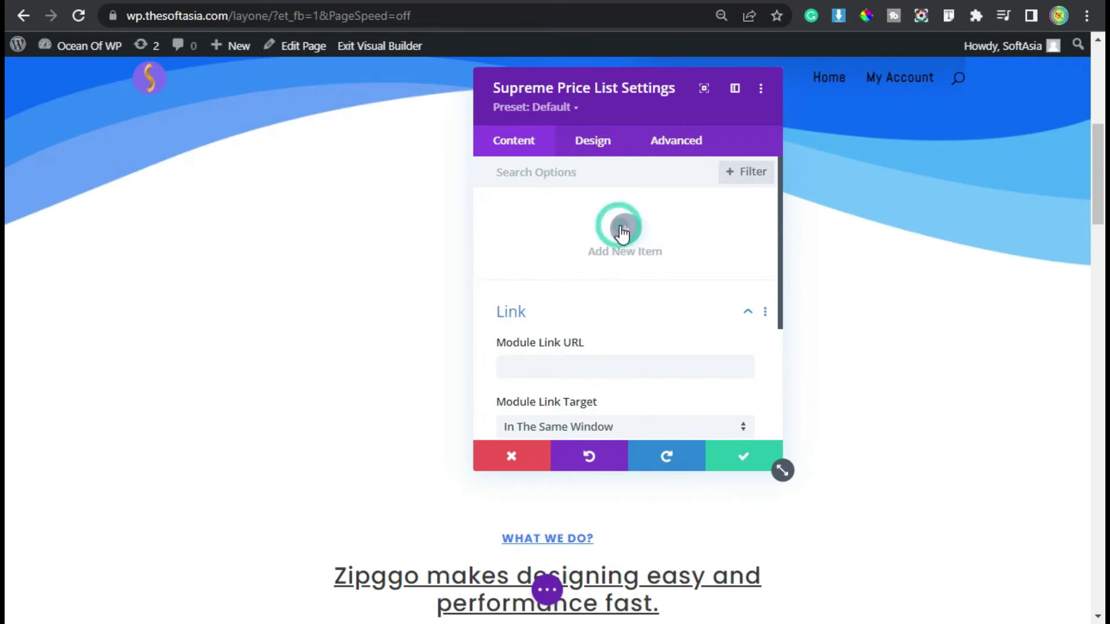
left_click(557, 222)
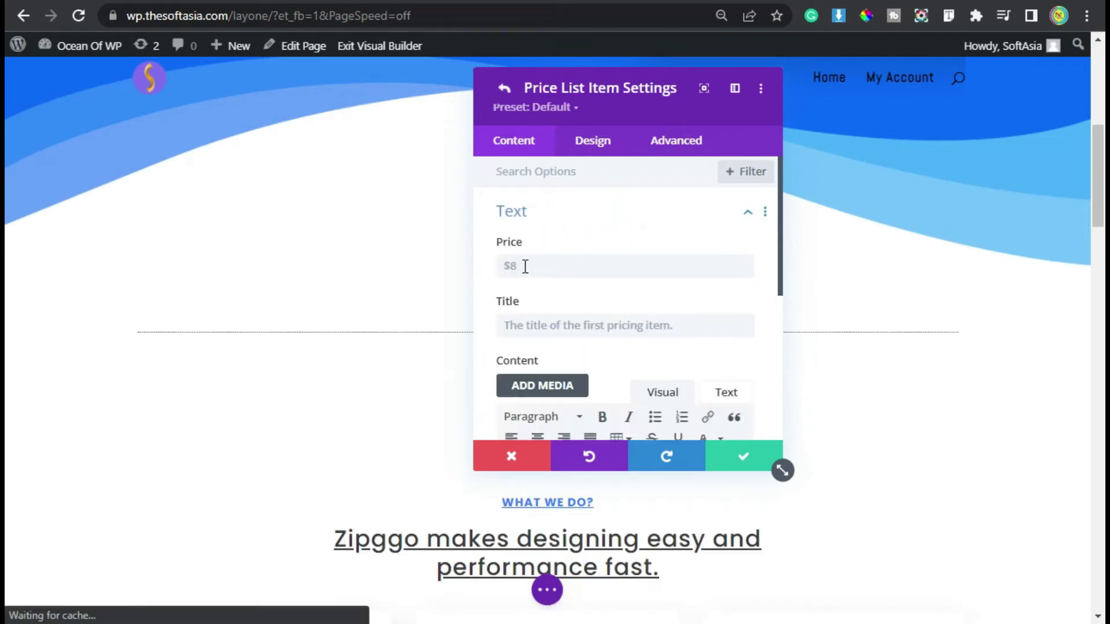
left_click_drag(547, 106, 448, 123)
left_click(441, 276)
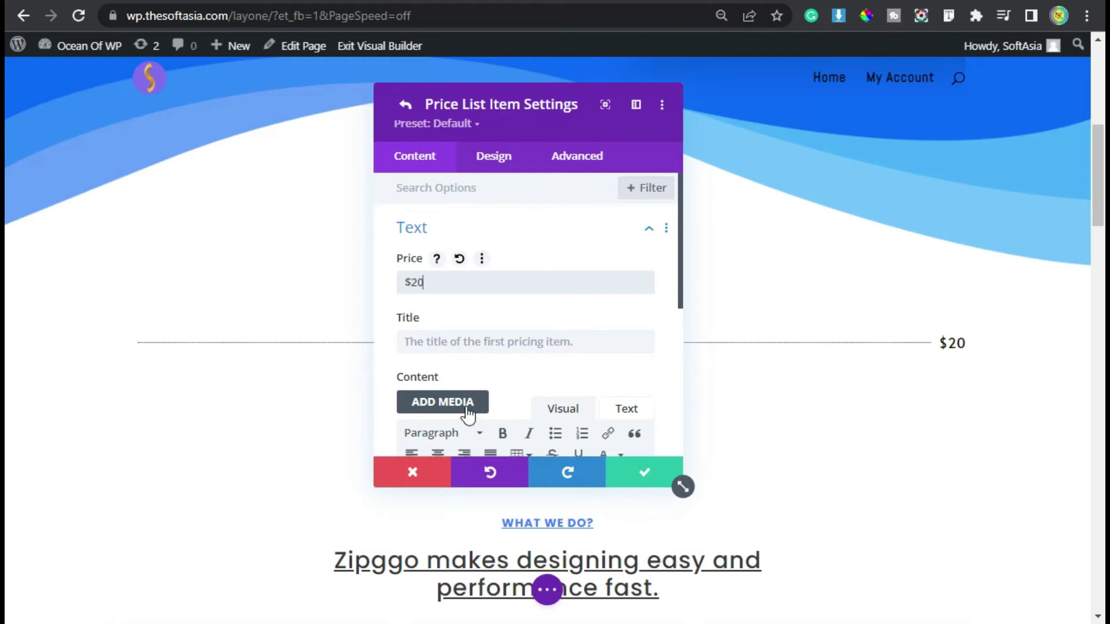
Step: Title the item 'Course 01' with the description 'This is course one.'
left_click_drag(495, 103, 512, 104)
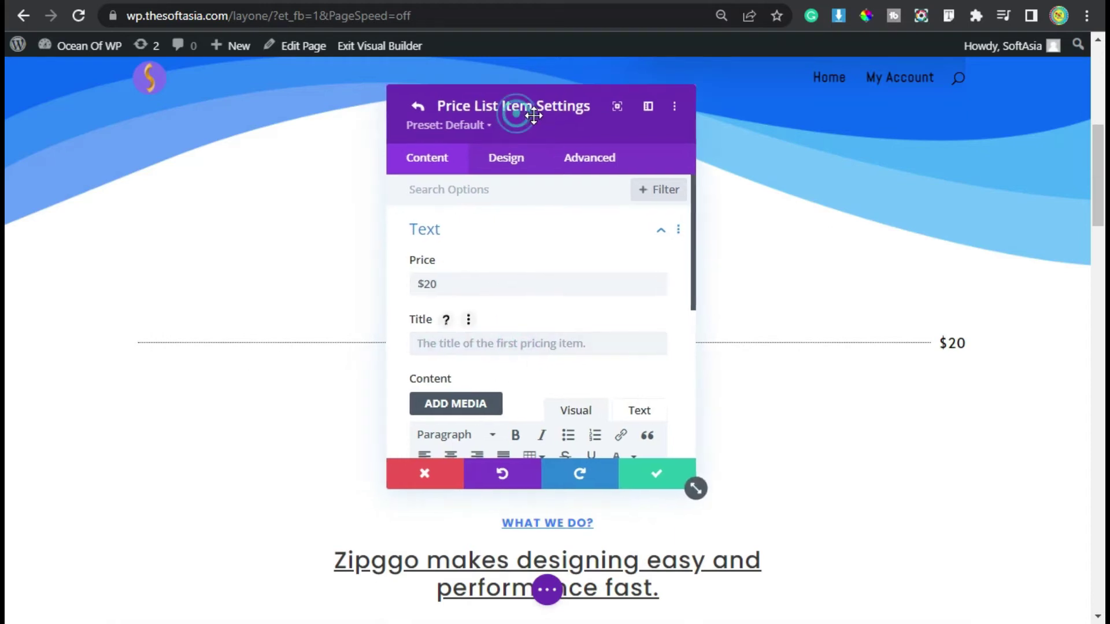
left_click(511, 342)
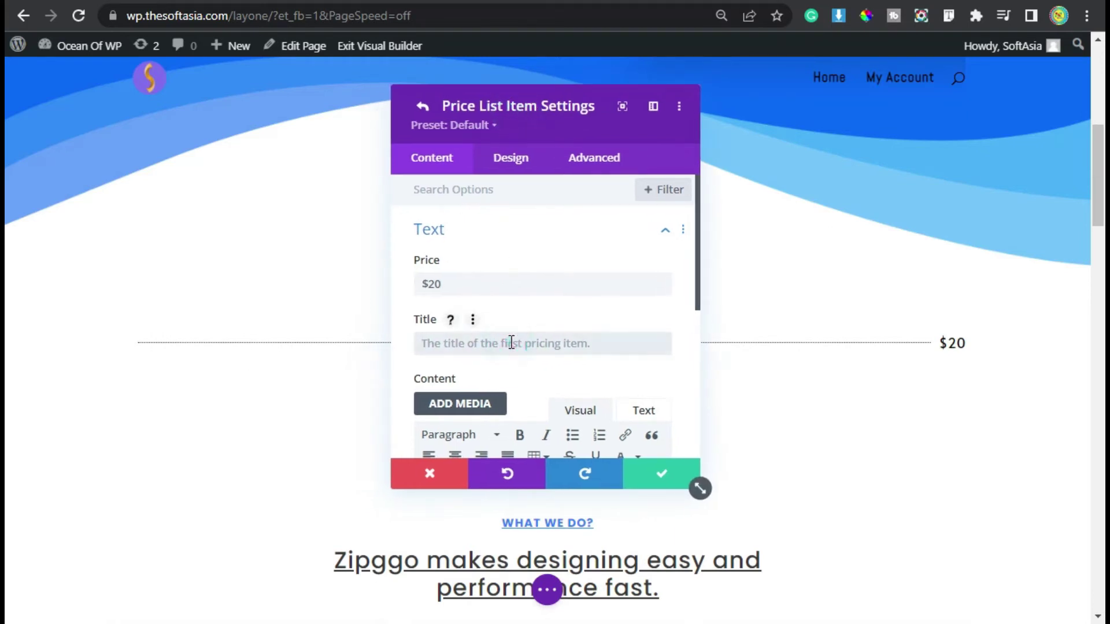
type("course 0")
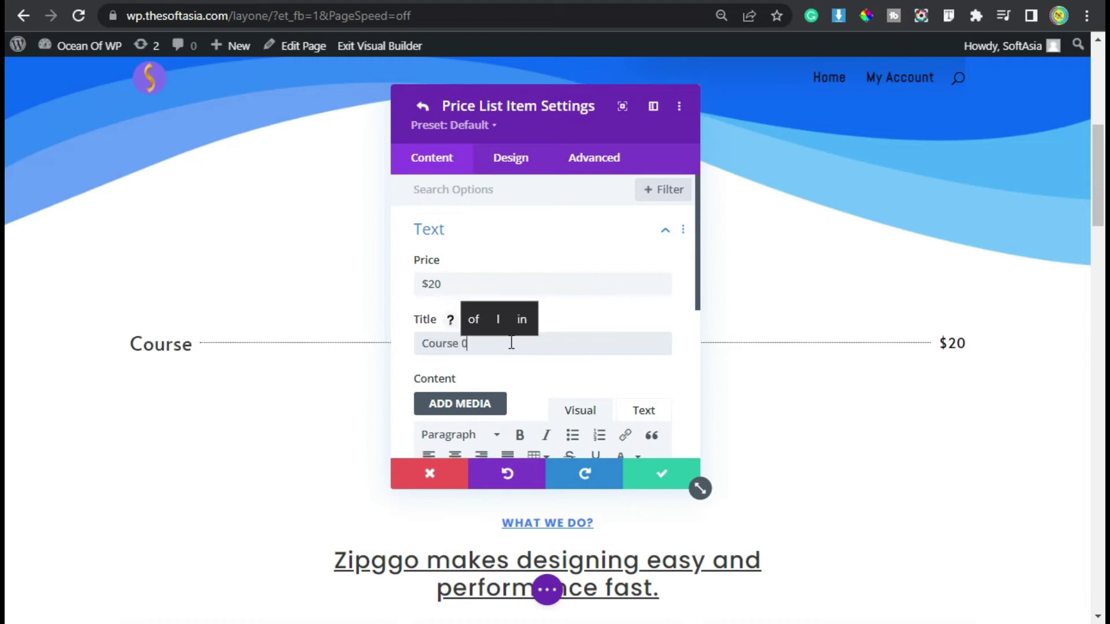
type("1")
scroll(555, 349, "down", 4)
left_click(506, 291)
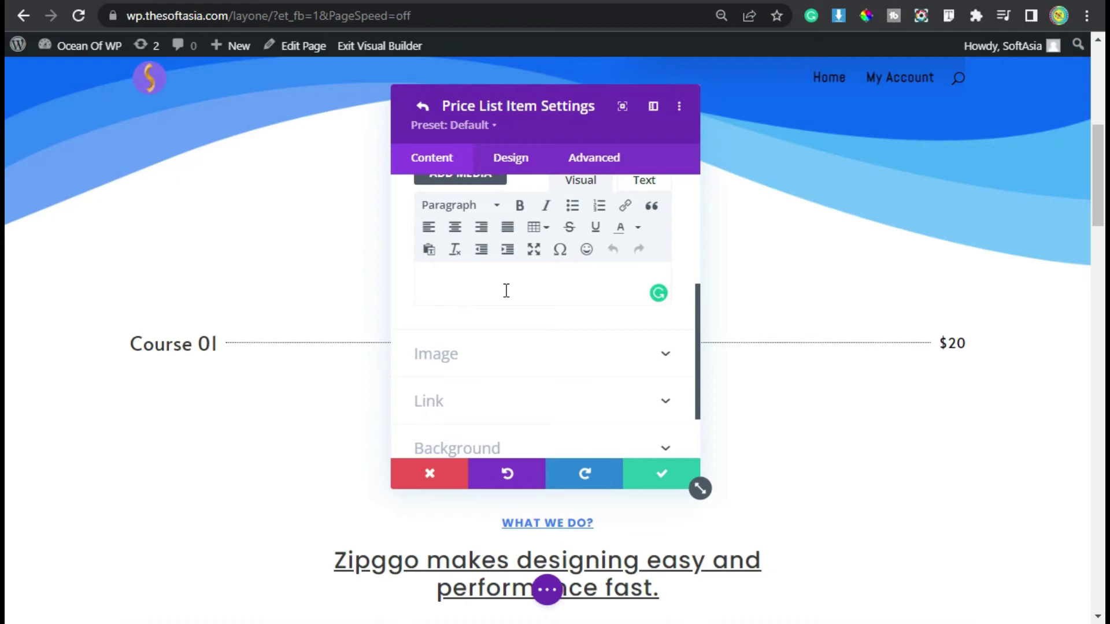
type("this is course")
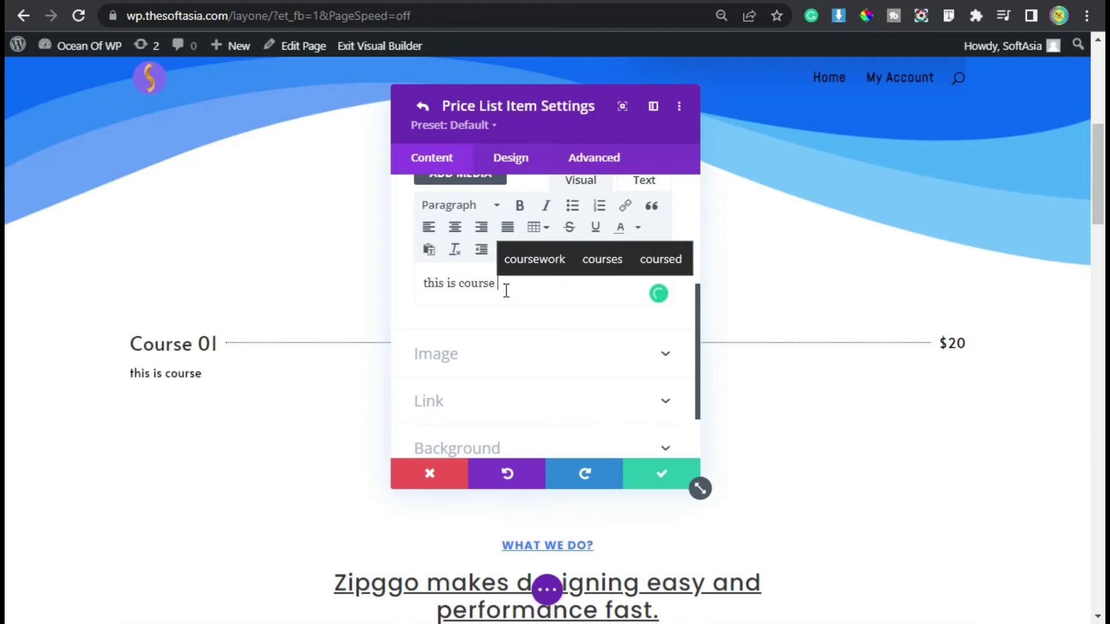
type(" one.")
scroll(508, 293, "up", 3)
left_click(464, 242)
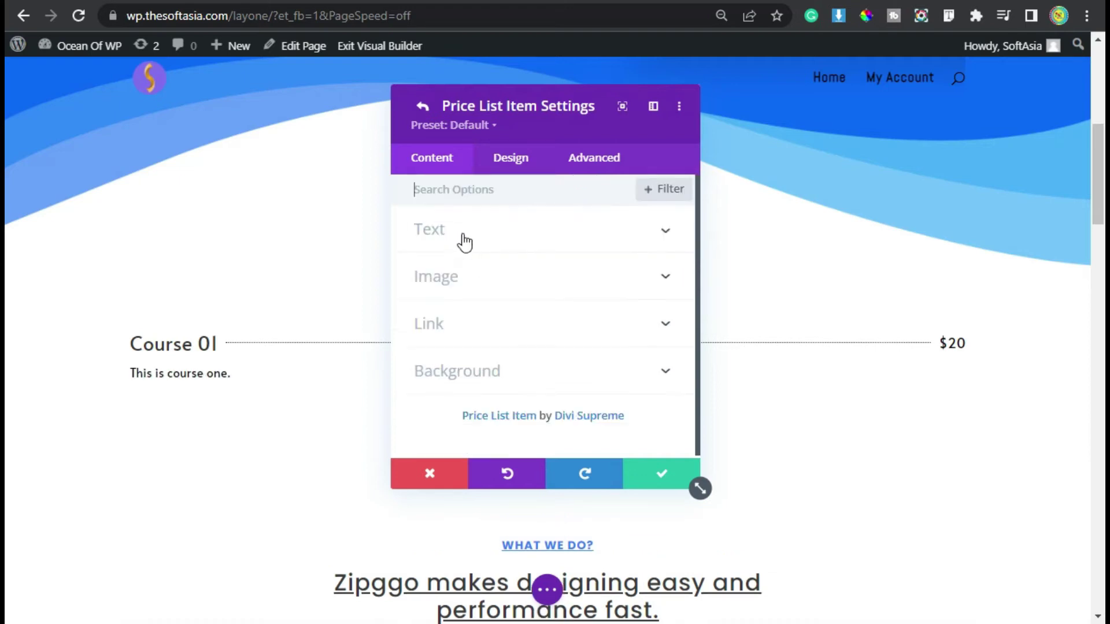
Step: Set the Course 01 item's image to the ship-wheel picture from the Media Library
left_click(460, 287)
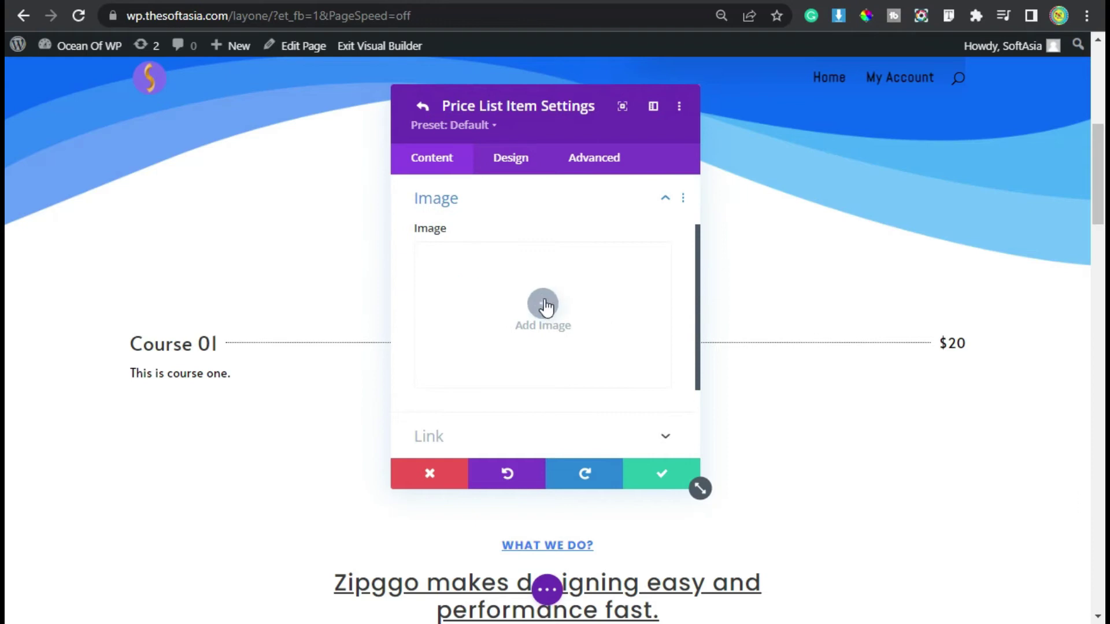
left_click(543, 303)
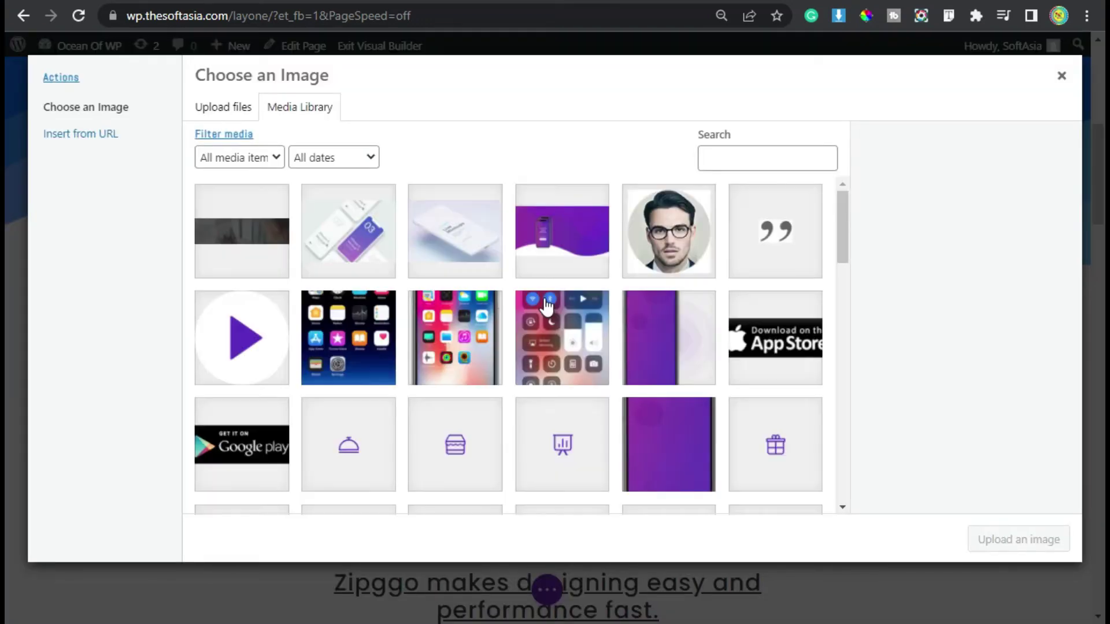
scroll(501, 277, "down", 10)
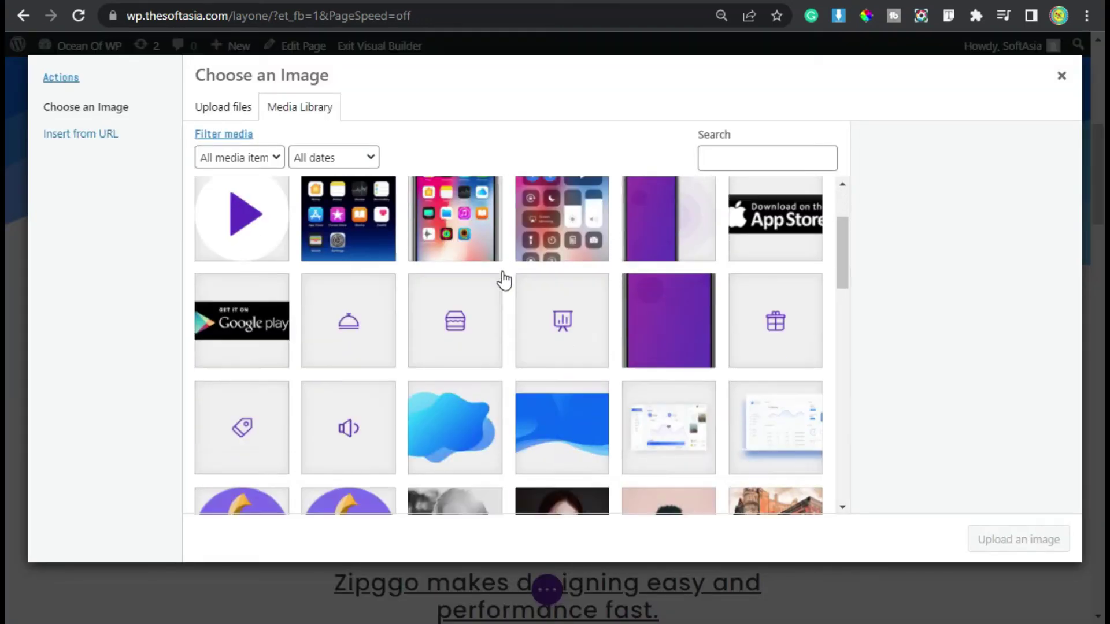
scroll(503, 280, "down", 4)
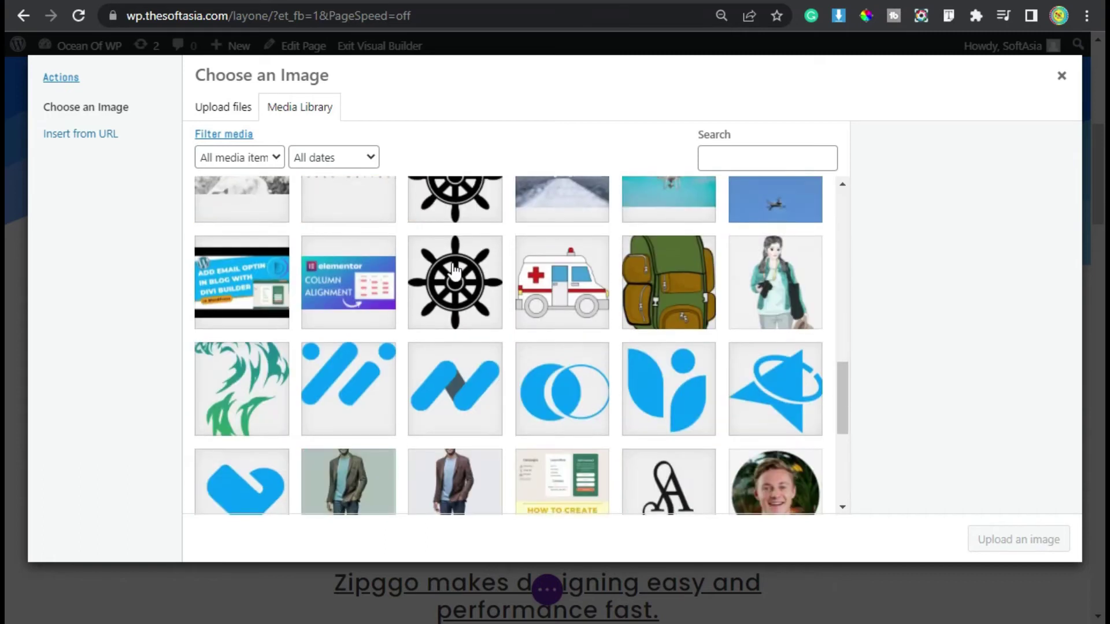
left_click(458, 211)
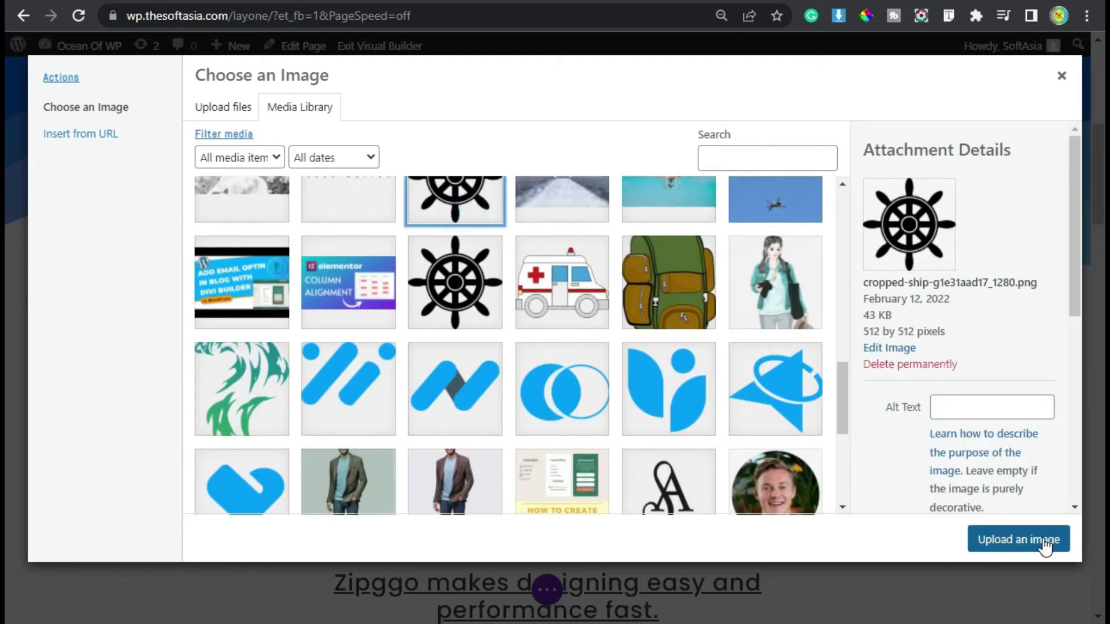
left_click(1043, 540)
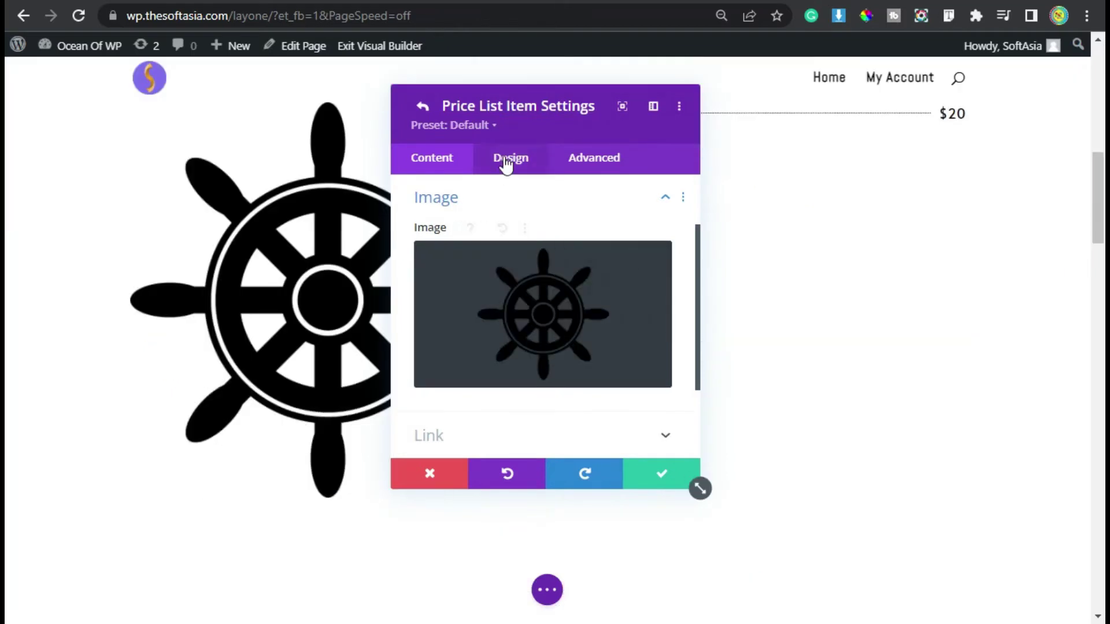
Step: Set the item's image width to 5% in its Design settings
left_click(509, 161)
left_click(488, 247)
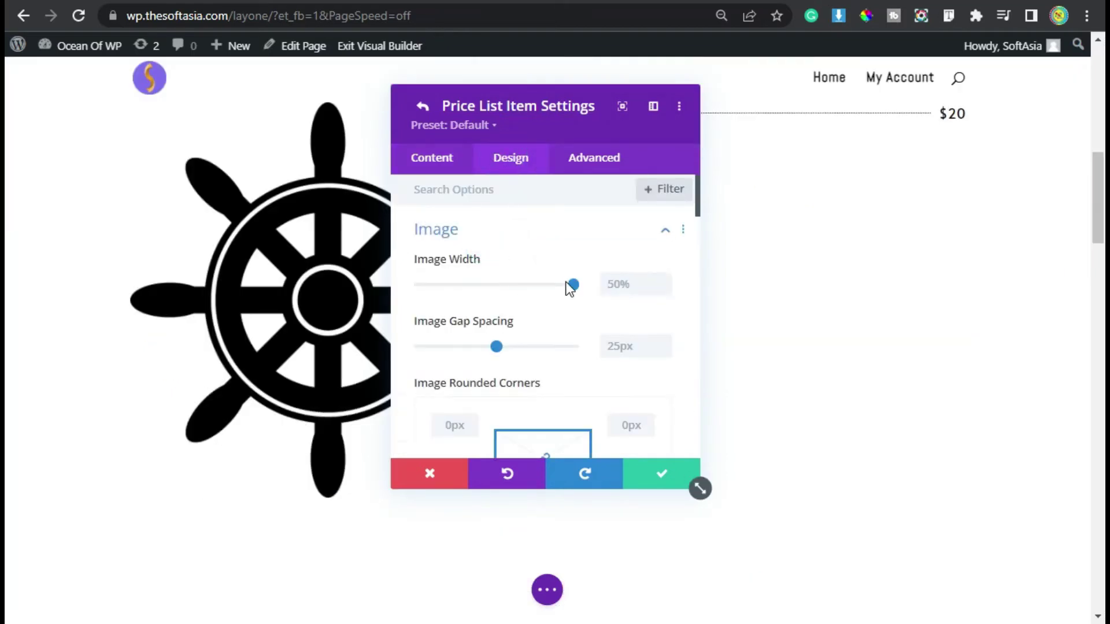
left_click_drag(572, 285, 435, 300)
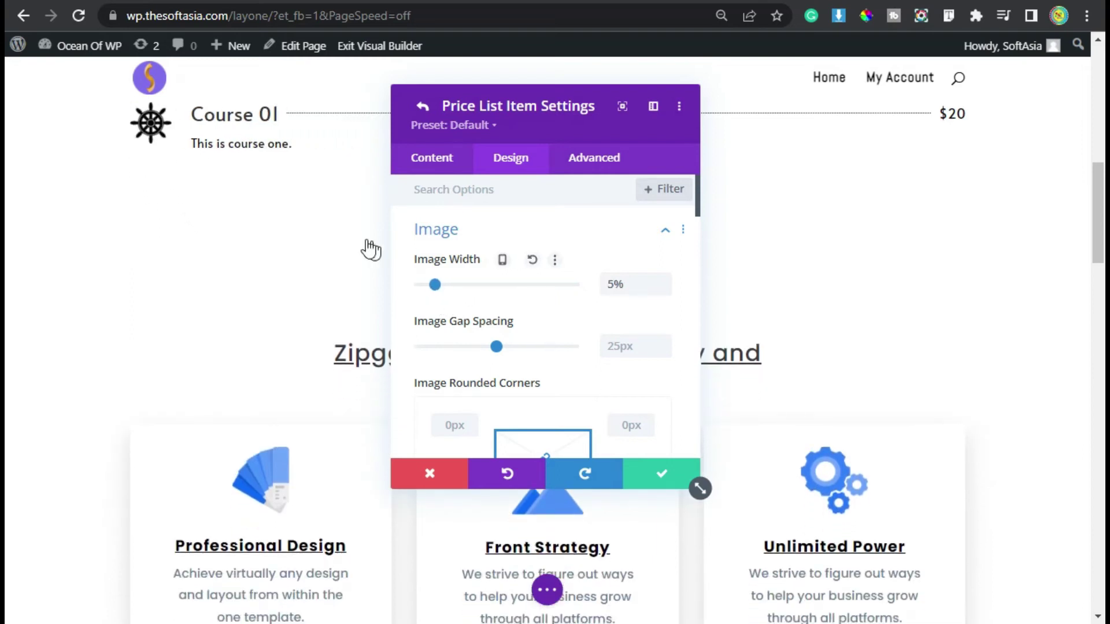
Step: Expand the Text design group to review its styling options
scroll(254, 269, "up", 2)
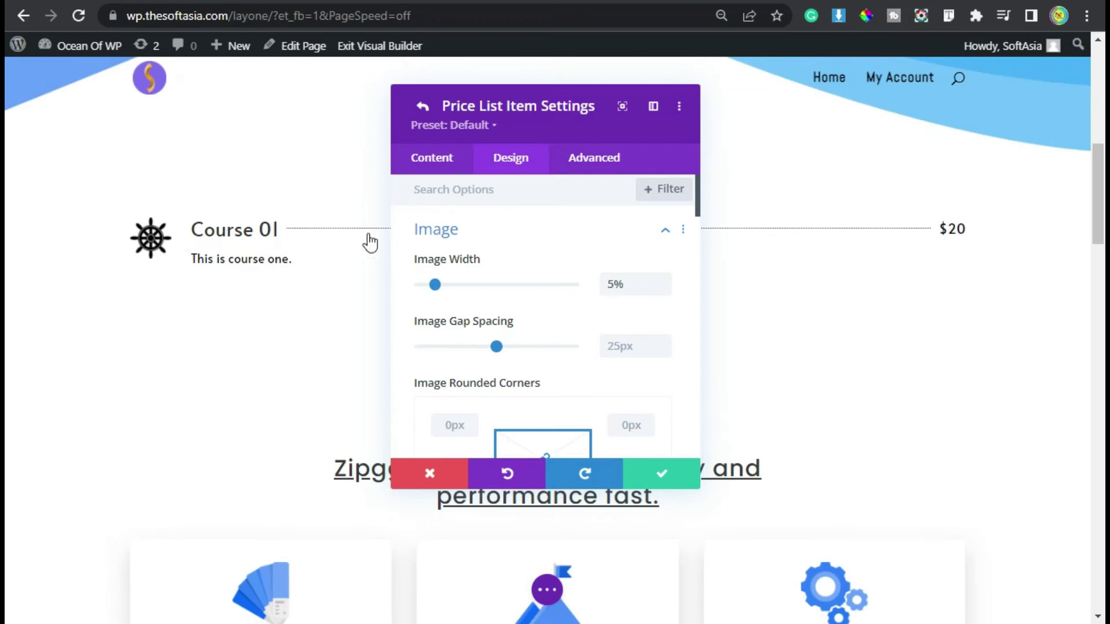
scroll(553, 283, "down", 2)
scroll(449, 354, "down", 7)
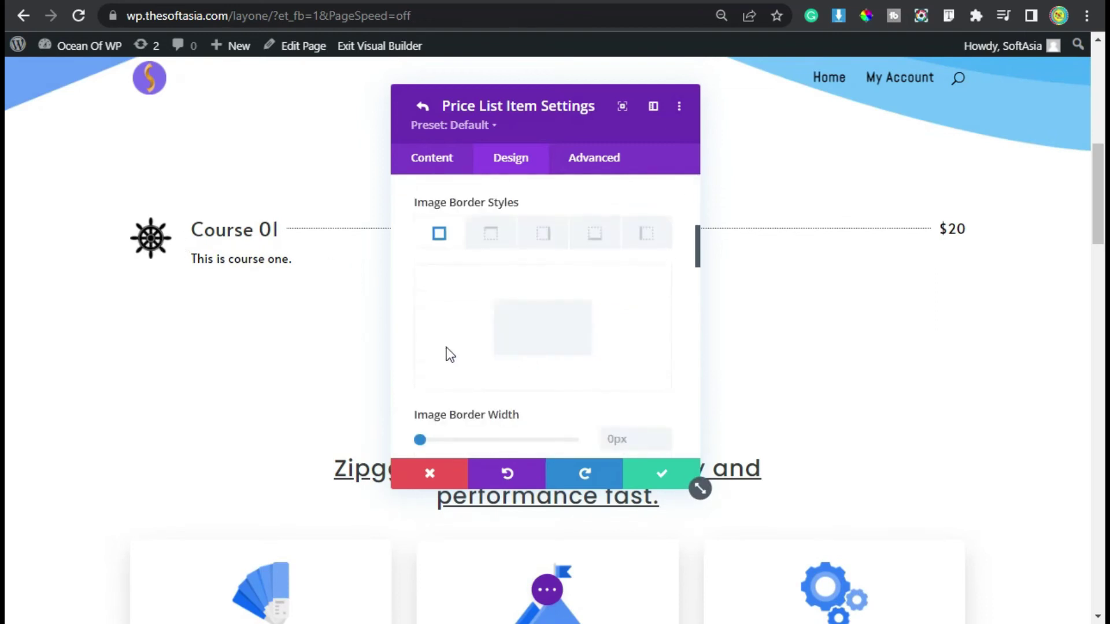
scroll(451, 362, "down", 15)
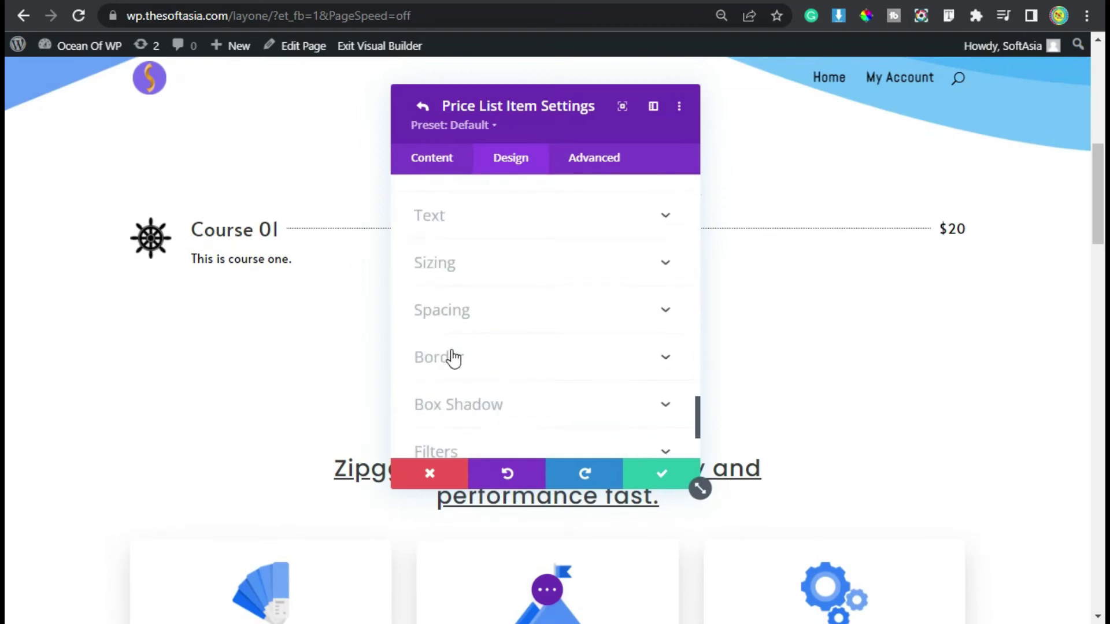
left_click(463, 219)
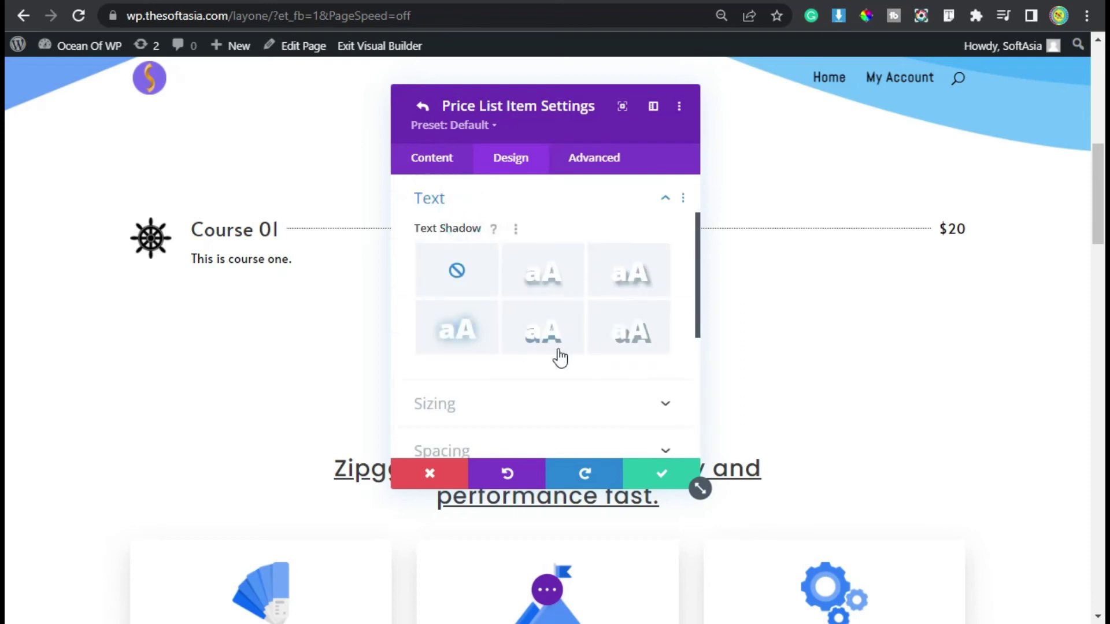
scroll(453, 324, "down", 4)
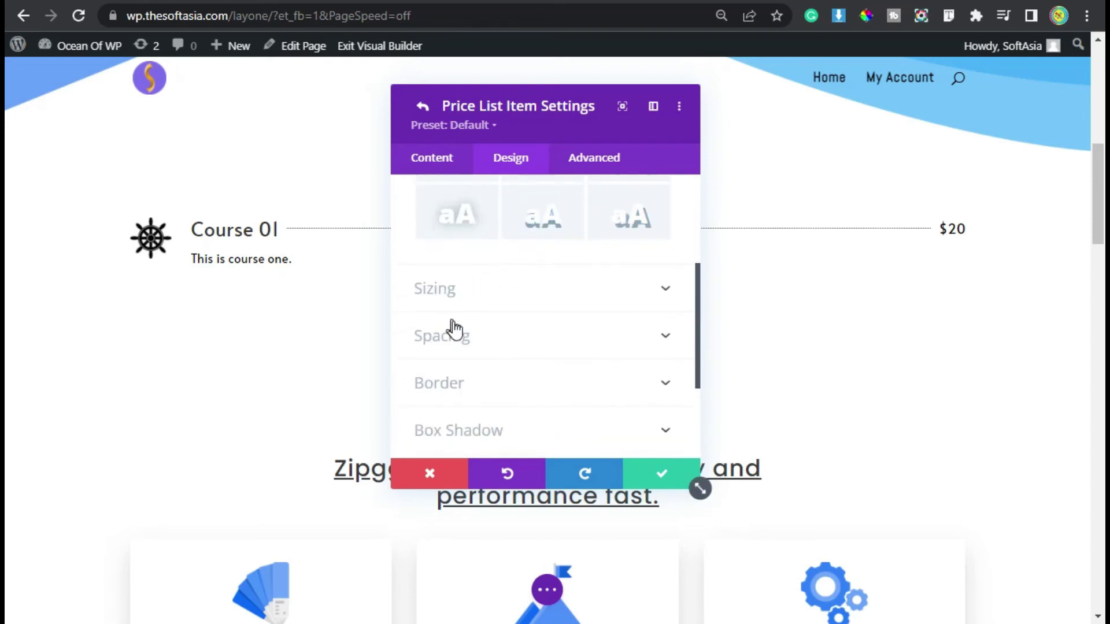
Step: Save the Course 01 item and duplicate it as a second item
left_click(661, 480)
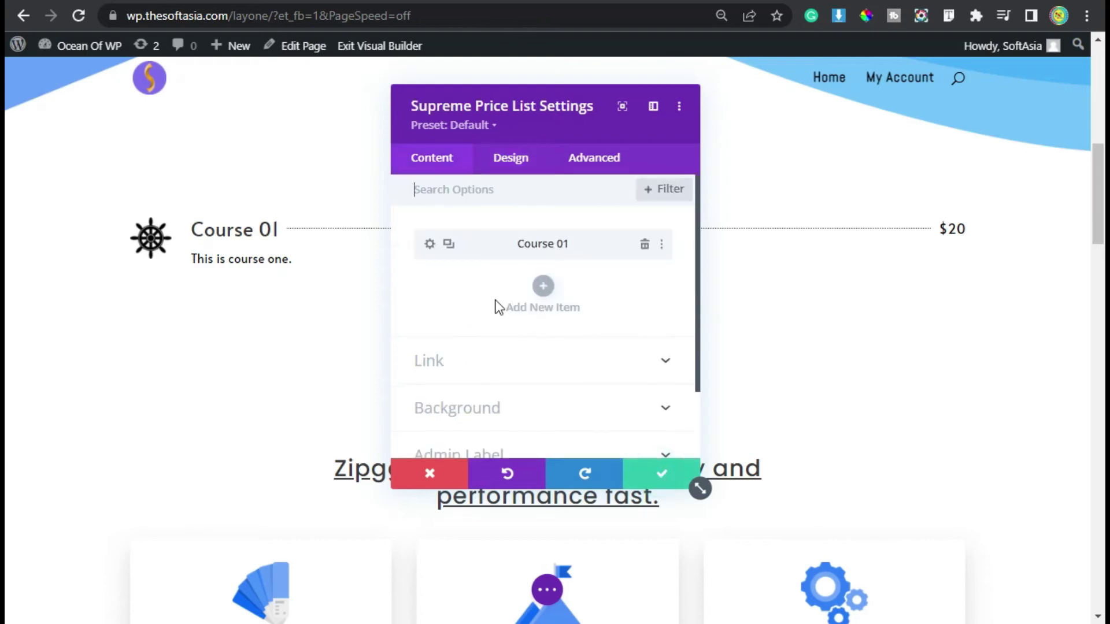
left_click(449, 246)
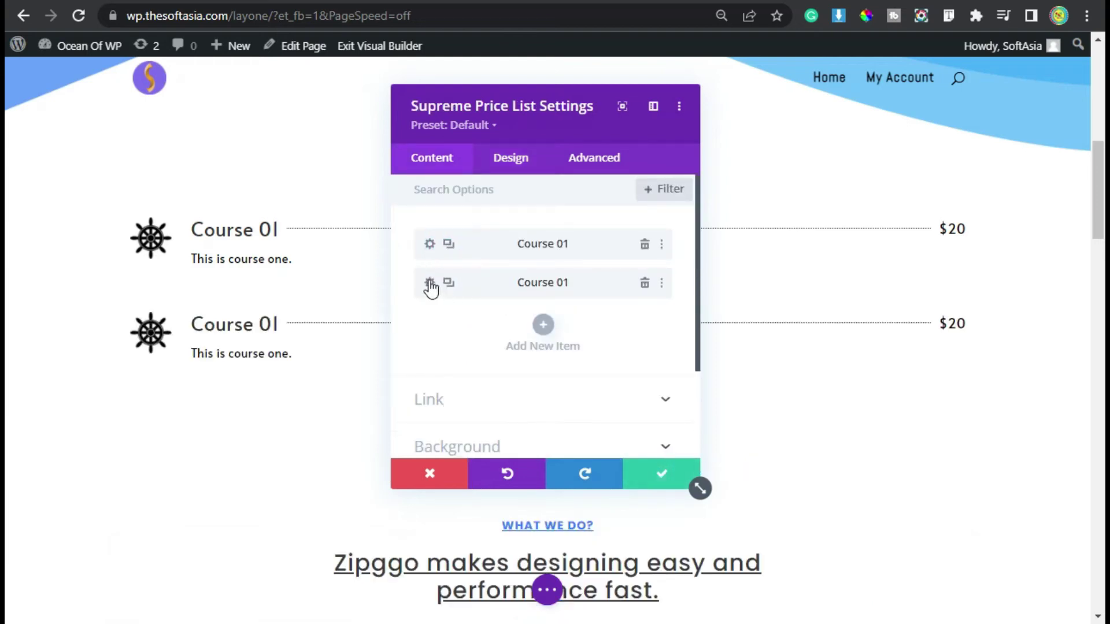
left_click(429, 283)
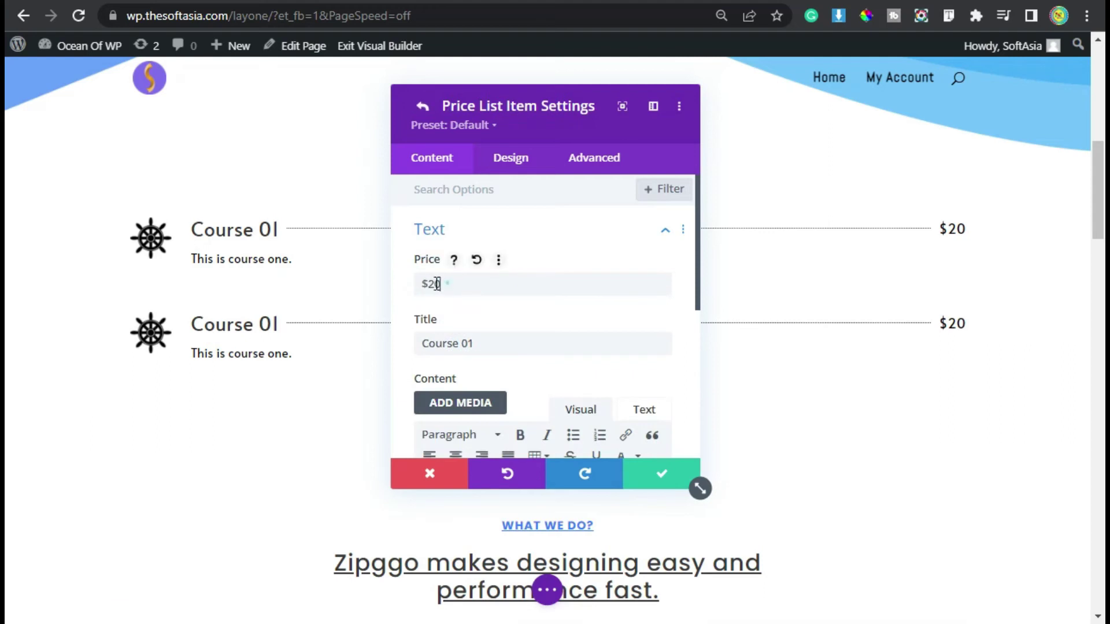
Step: Change the copy to $30, title Course 02, described as 'This is course two.'
left_click_drag(436, 284, 431, 283)
type("30")
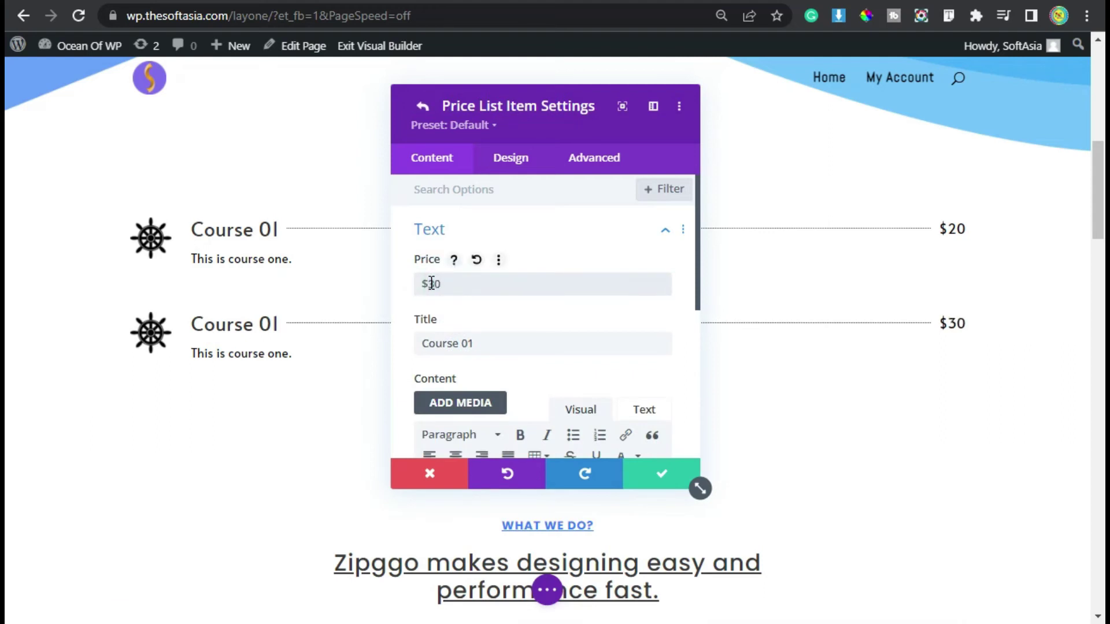
left_click(474, 344)
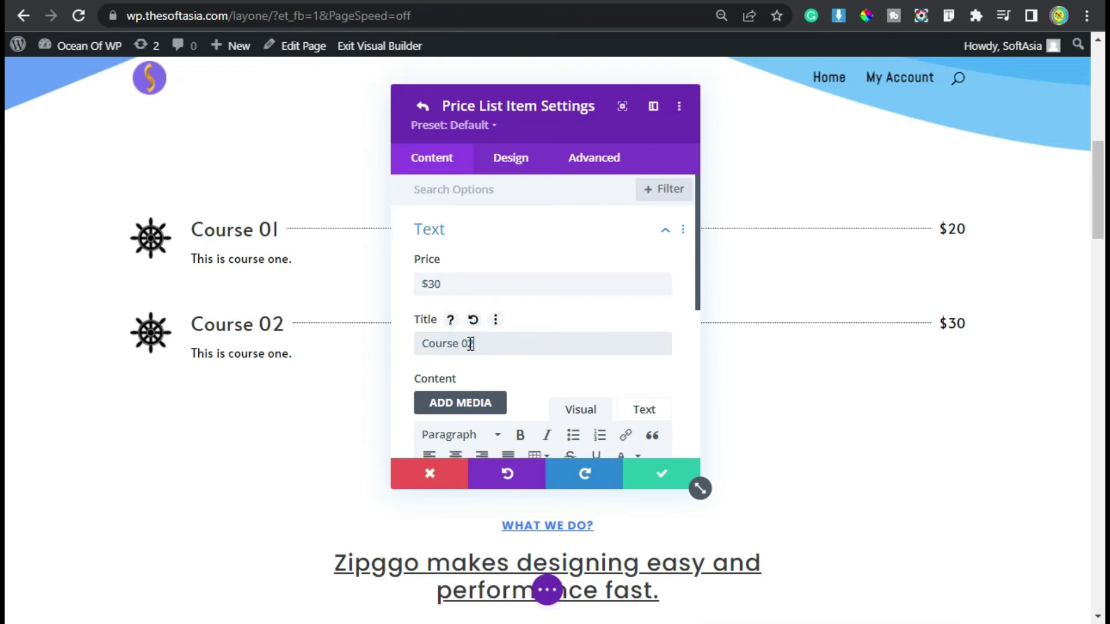
scroll(507, 252, "down", 2)
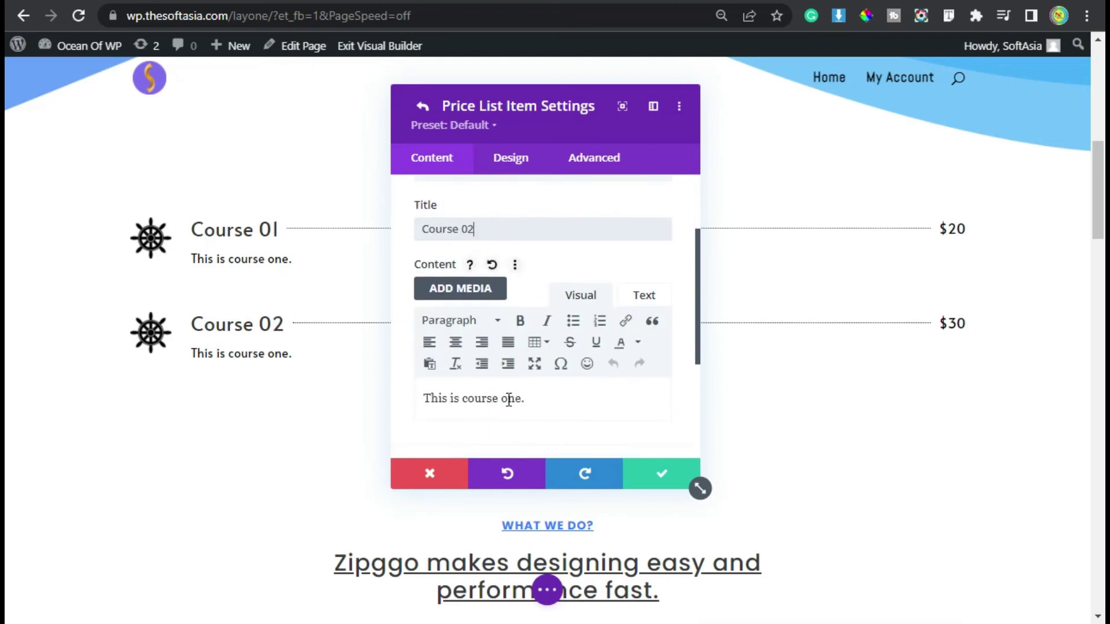
double_click(508, 399)
type("two")
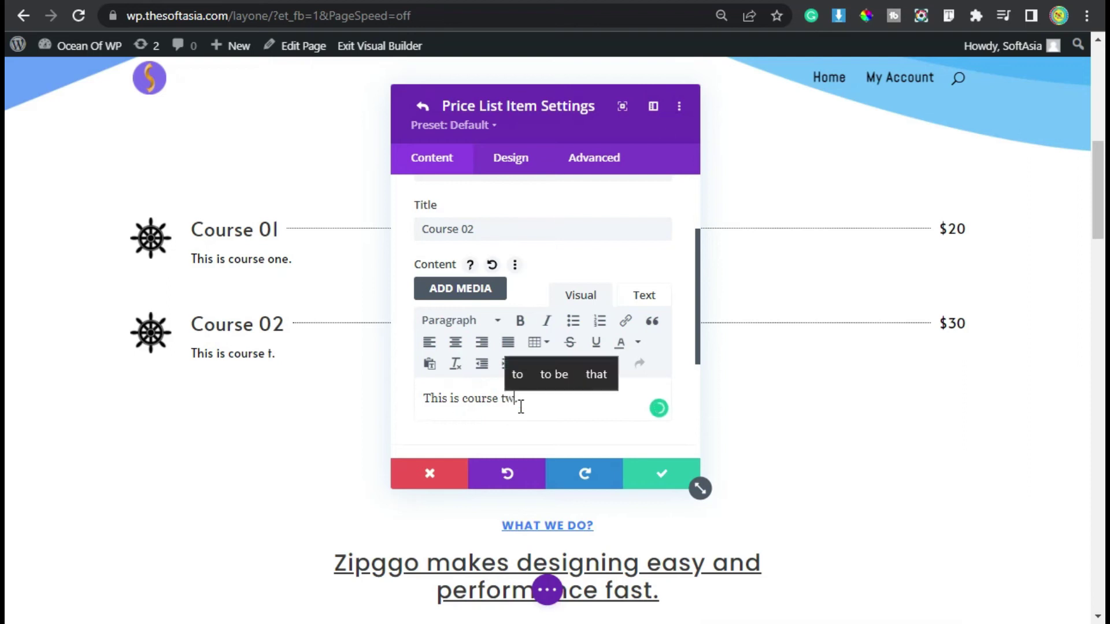
left_click(647, 473)
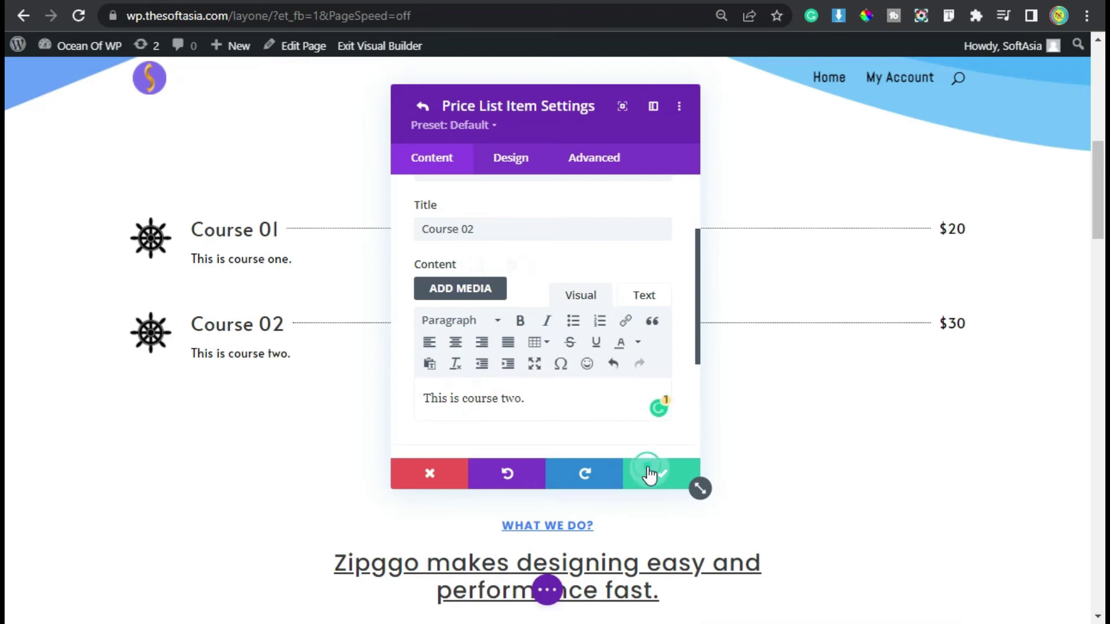
Step: Duplicate the Course 02 item and set the copy's price to $50
scroll(515, 289, "up", 1)
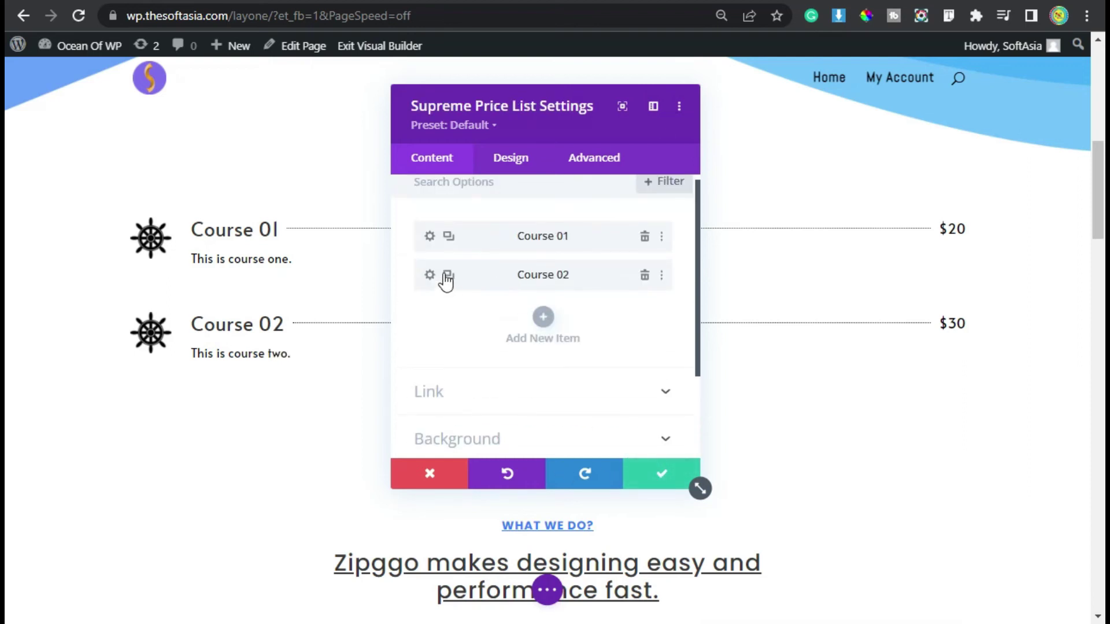
left_click(448, 276)
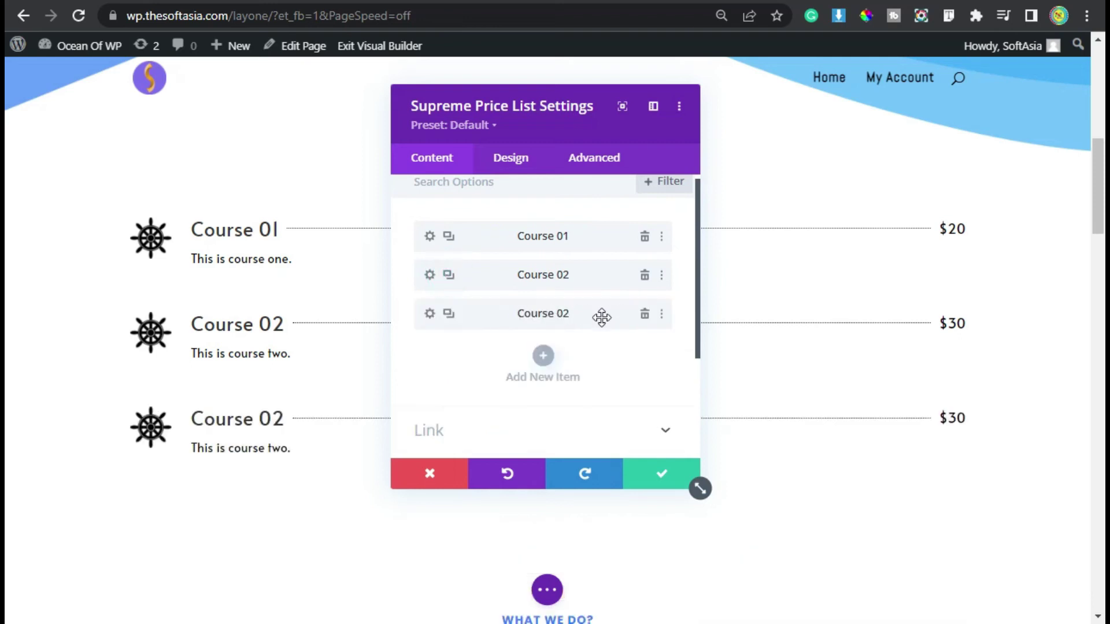
left_click(430, 314)
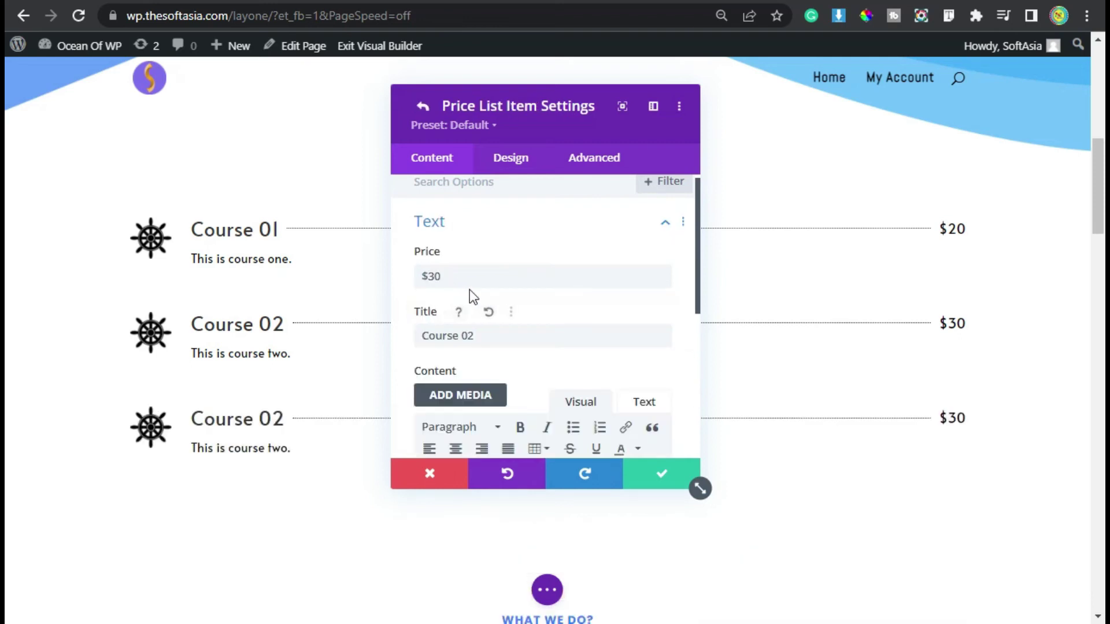
double_click(439, 276)
type("50")
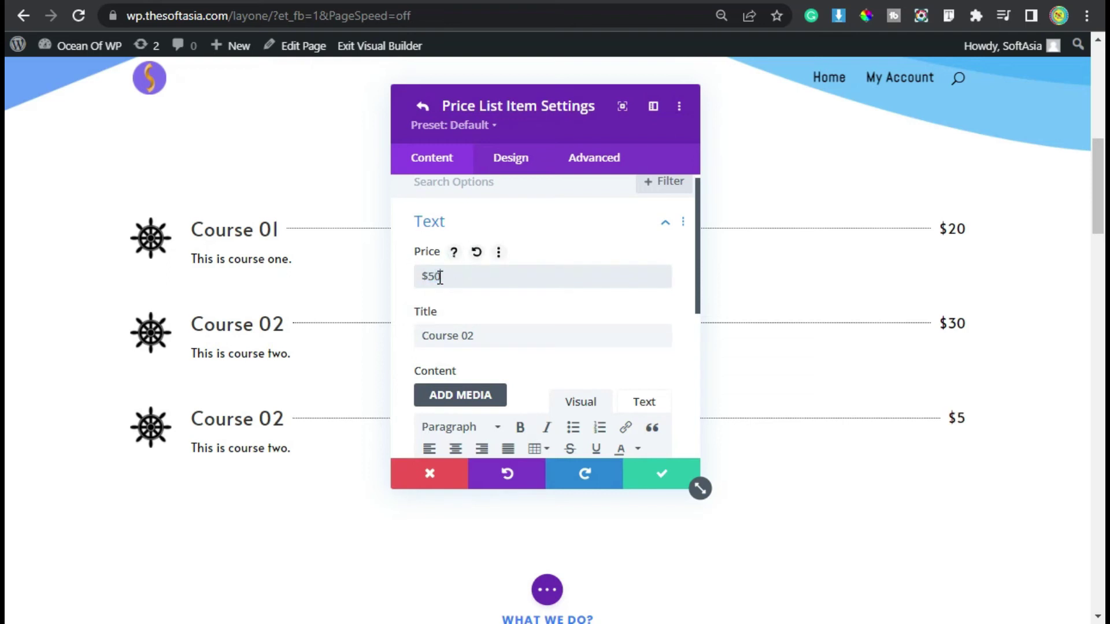
Step: Retitle the copy Course 05 and change its description to 'This is course five.'
left_click(482, 335)
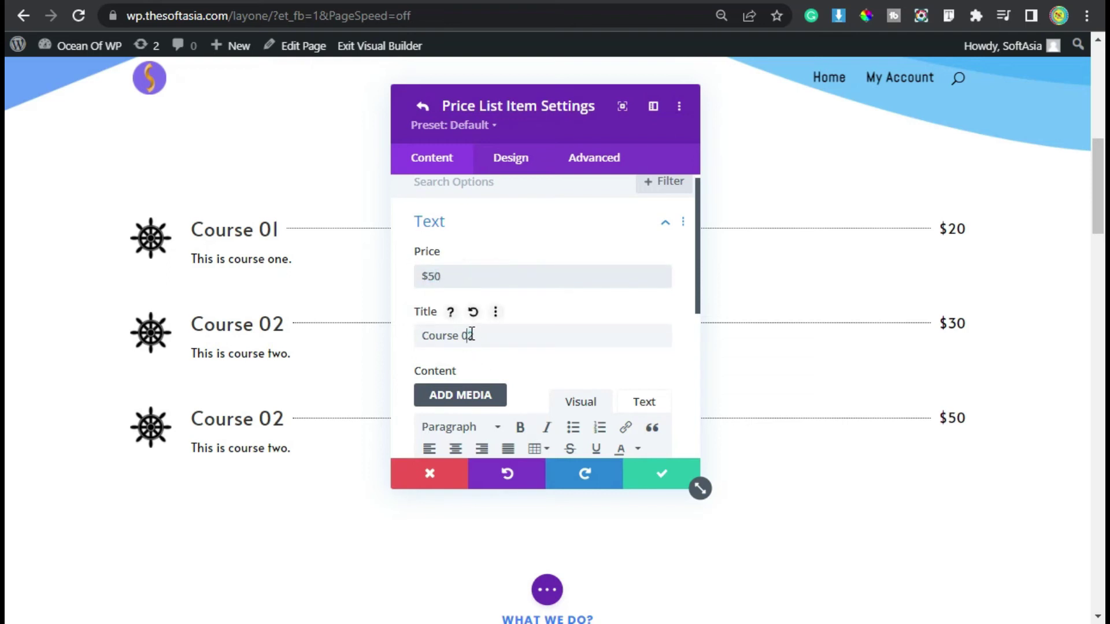
key("shift+Left")
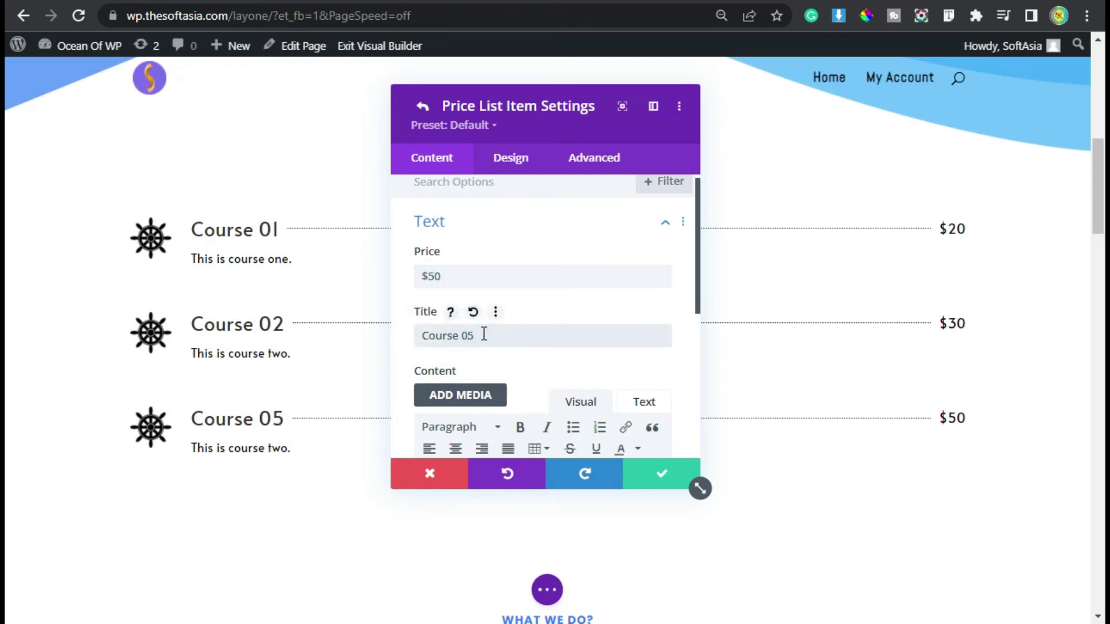
scroll(488, 336, "down", 4)
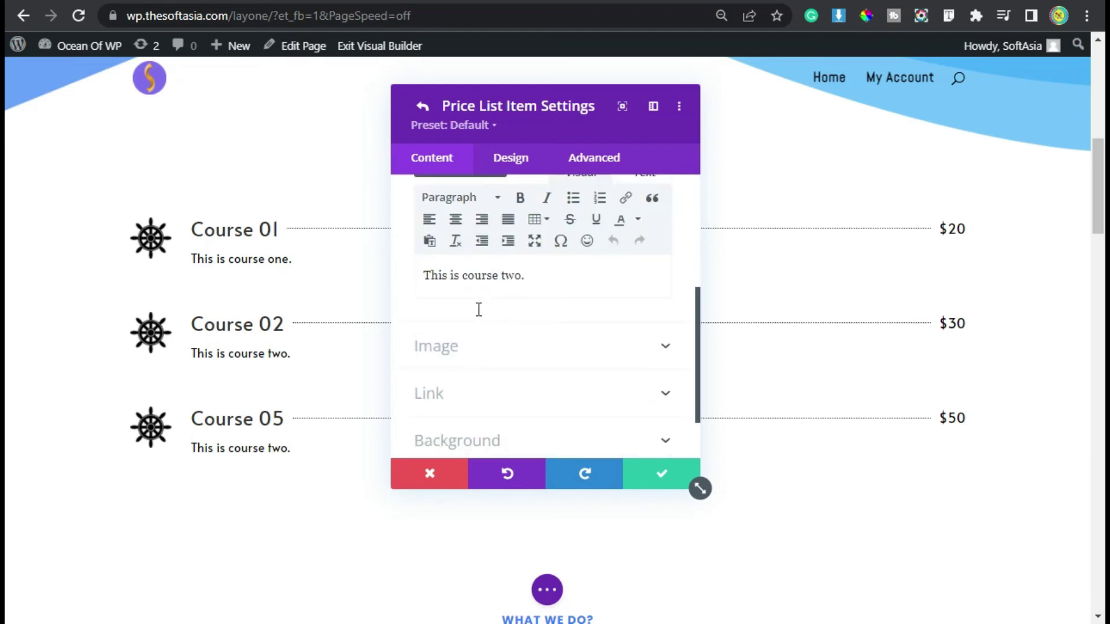
double_click(508, 276)
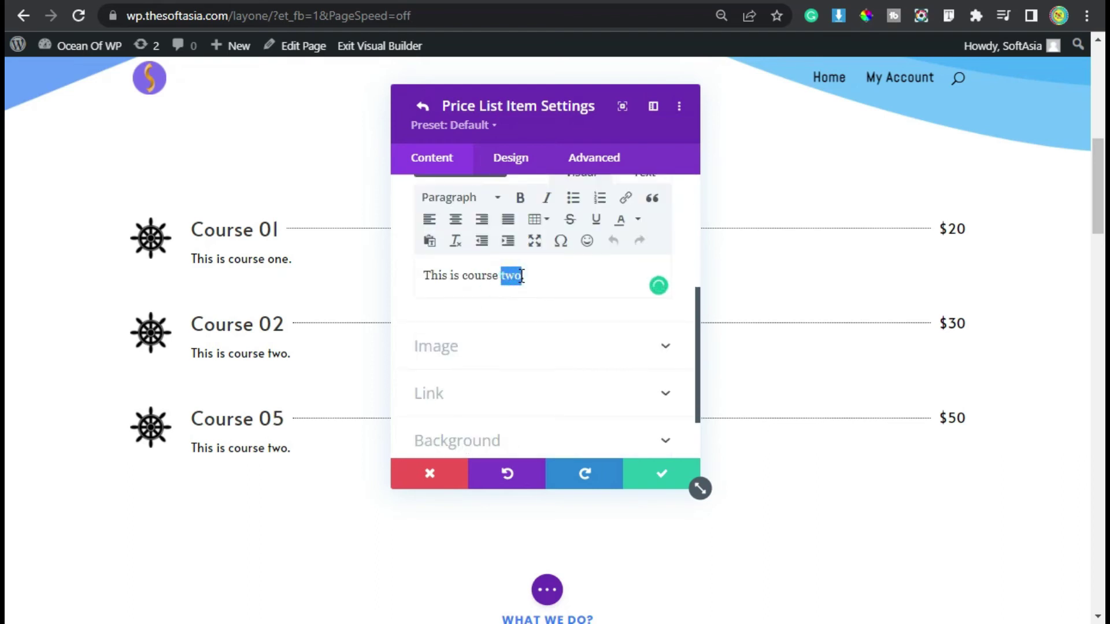
type("five.")
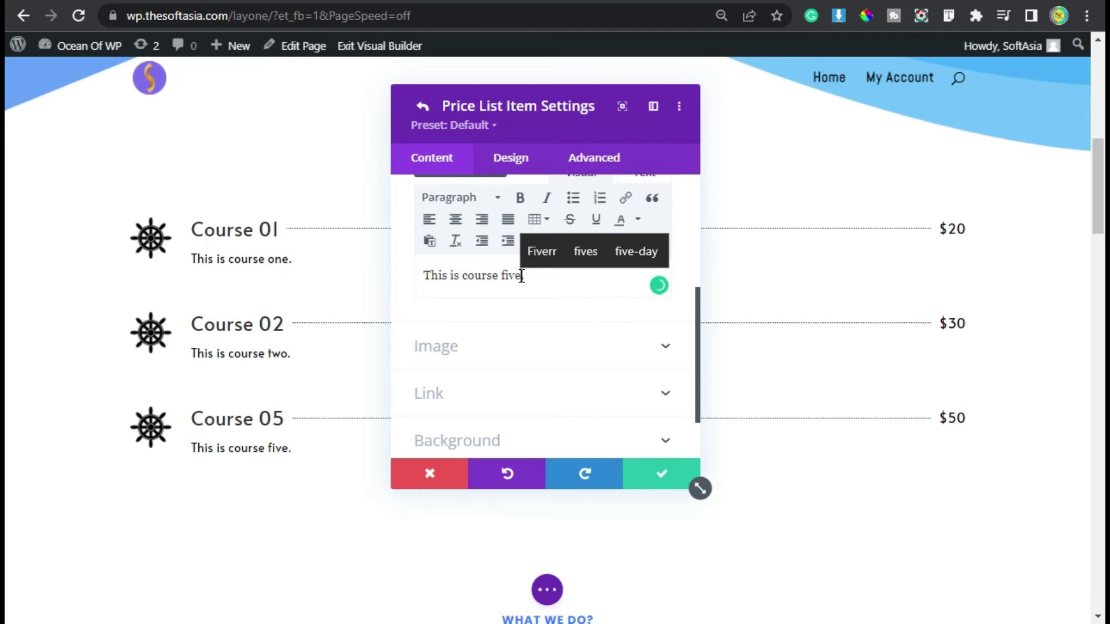
Step: Confirm the Course 05 item and switch to the price list's Design settings
left_click(664, 481)
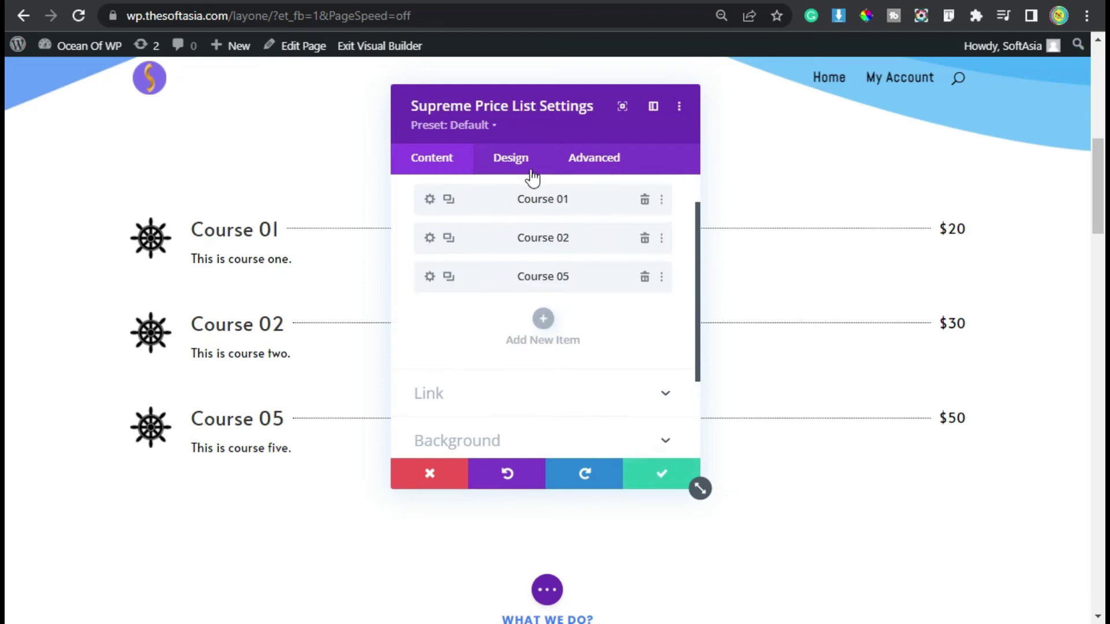
left_click(511, 166)
scroll(498, 300, "up", 3)
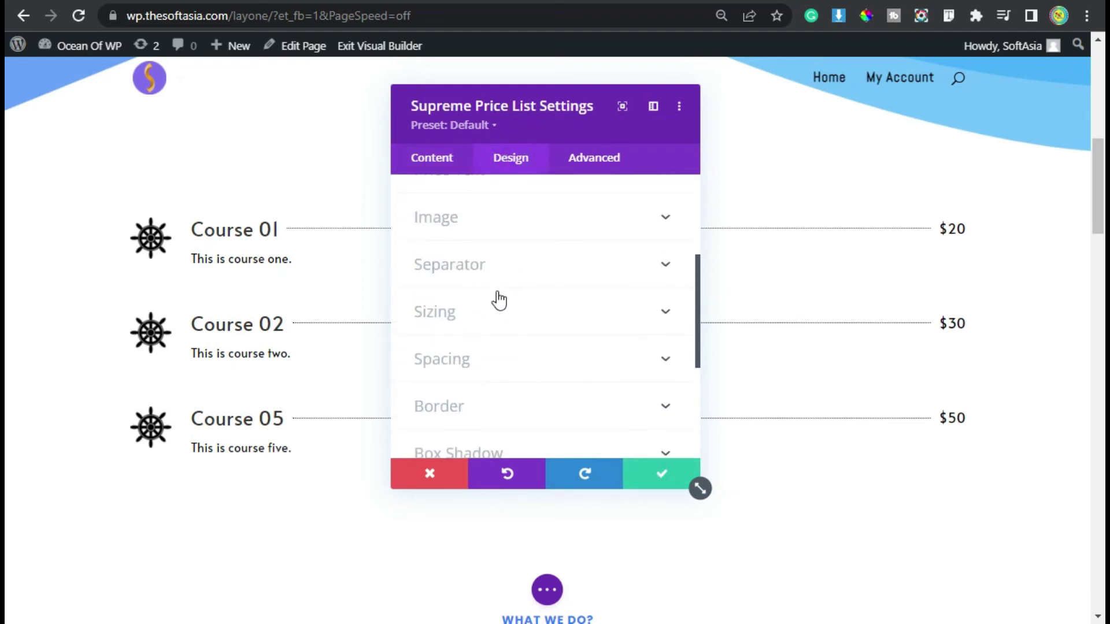
scroll(498, 300, "up", 5)
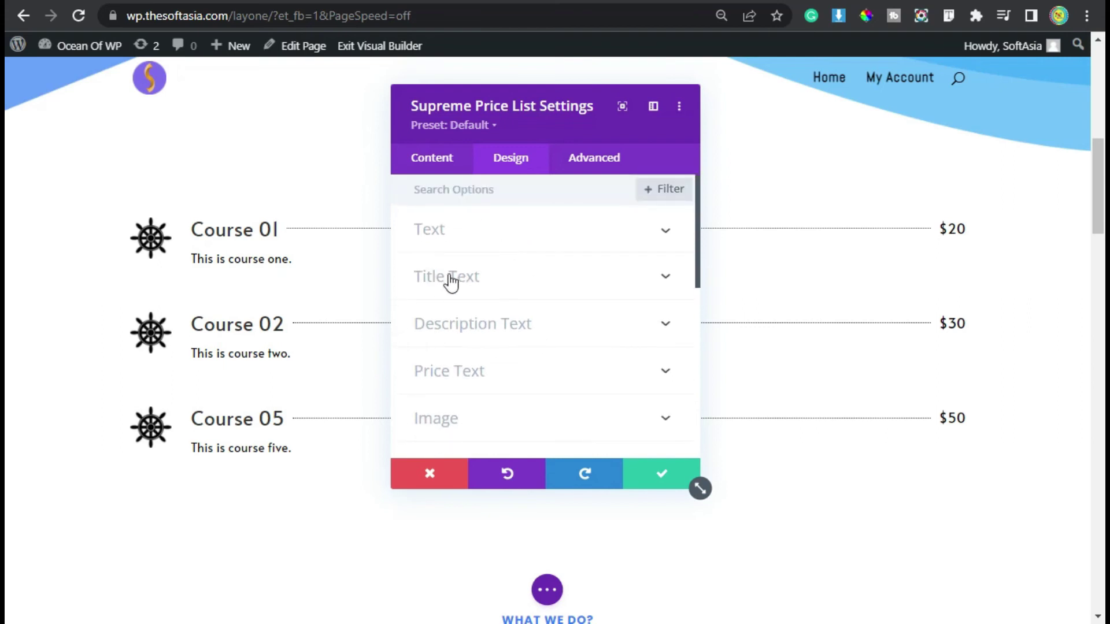
Step: Under Title Text, keep Regular font weight and set the title colour to blue #0c71c3
left_click(514, 270)
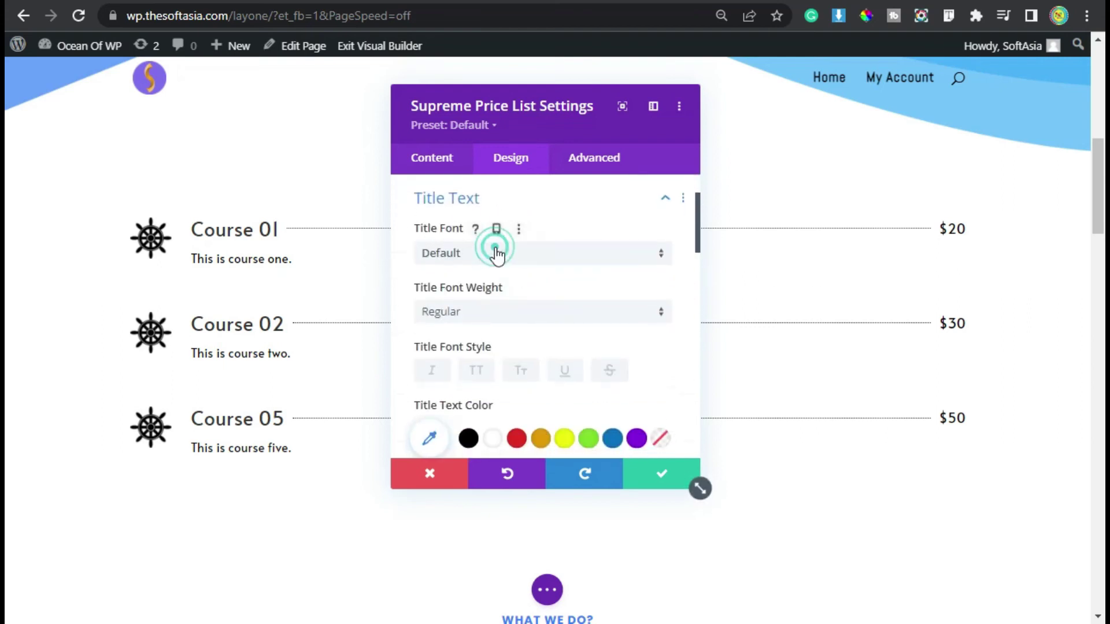
left_click(459, 318)
left_click(456, 354)
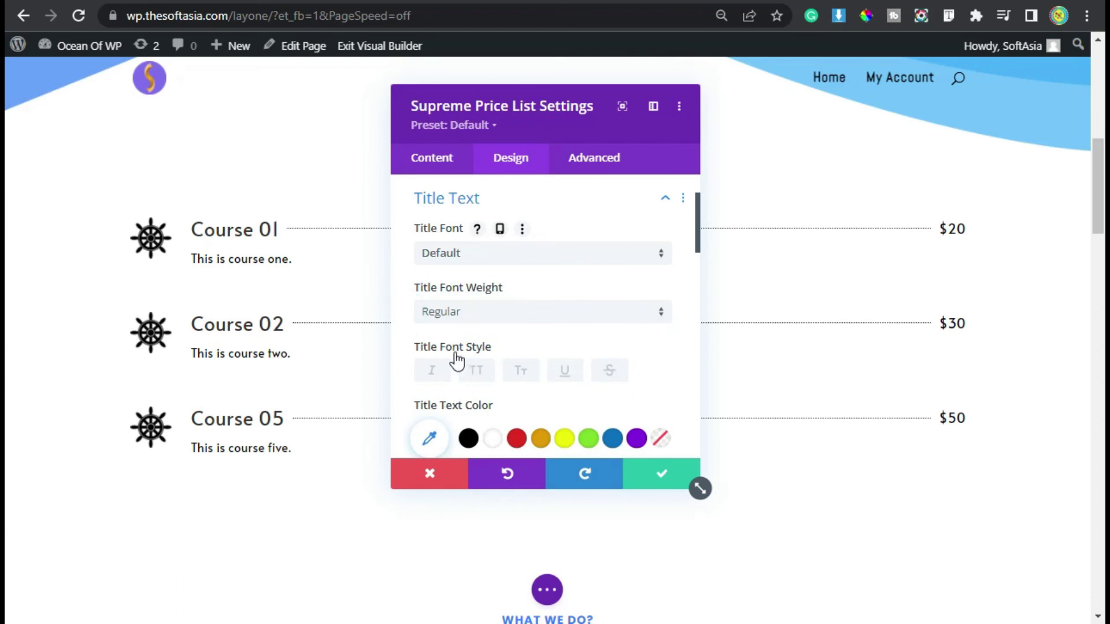
scroll(515, 344, "down", 2)
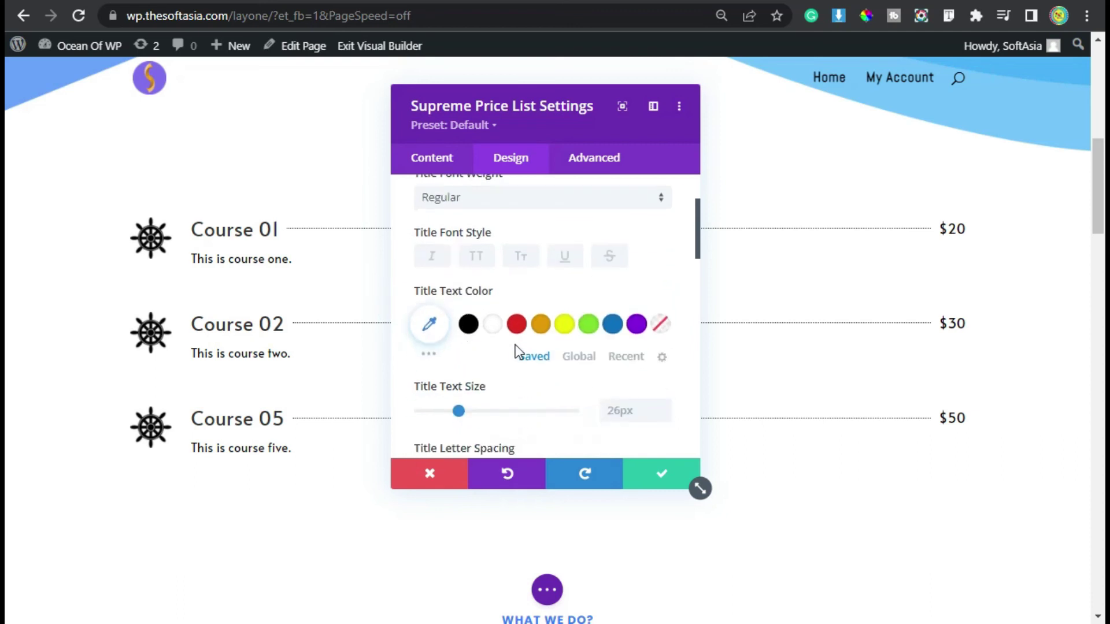
left_click(612, 323)
scroll(582, 341, "down", 2)
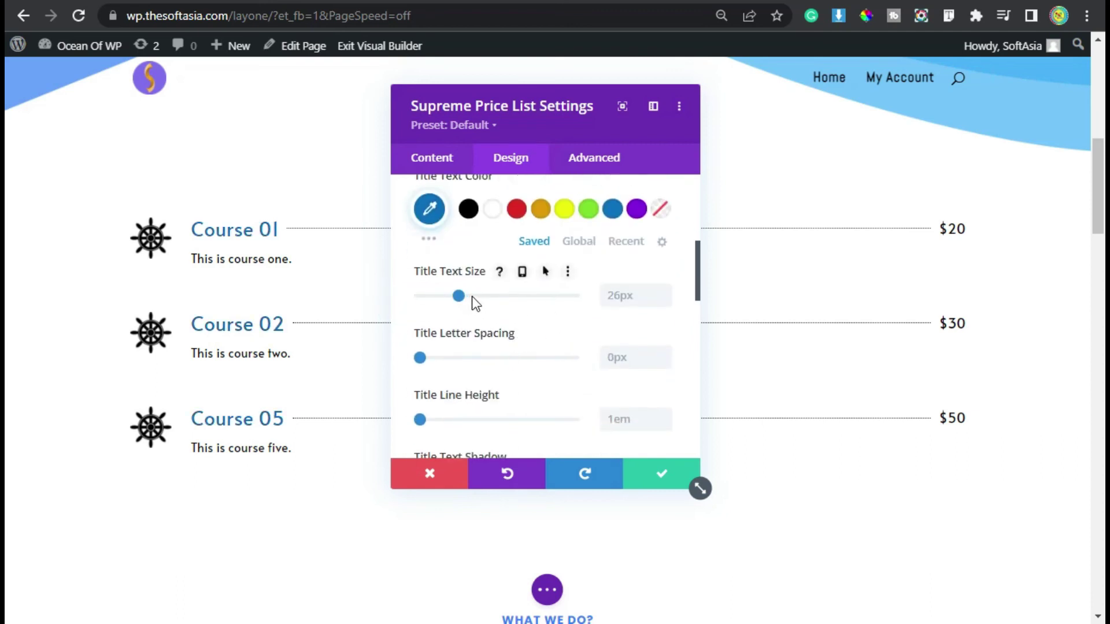
scroll(476, 303, "down", 4)
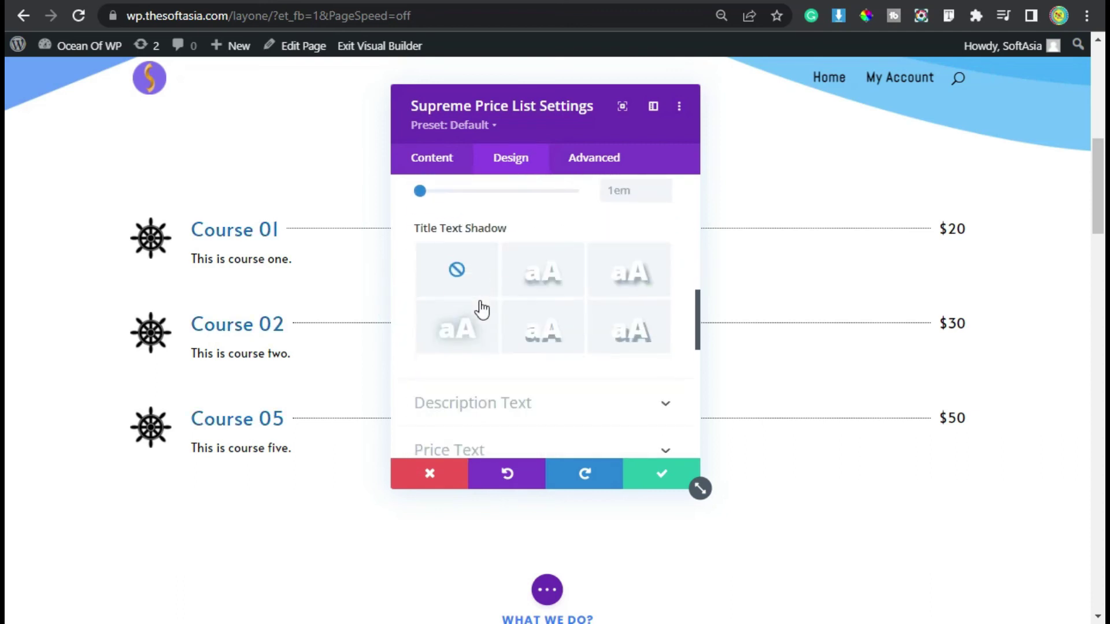
Step: Apply the price list settings with the green check and save the page
left_click(661, 480)
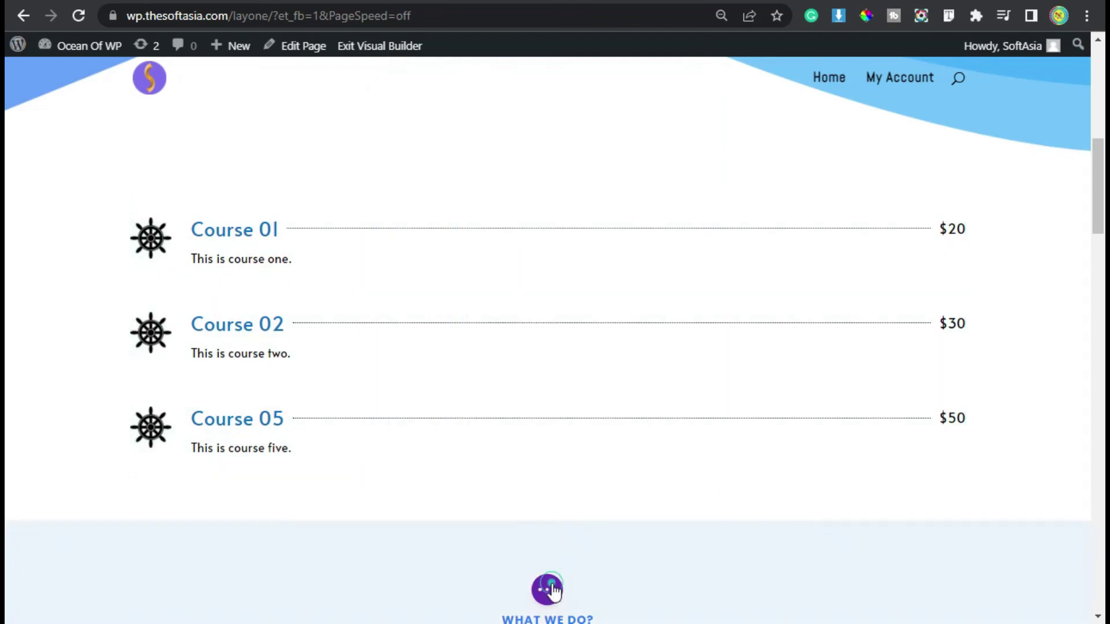
left_click(553, 589)
left_click(1049, 593)
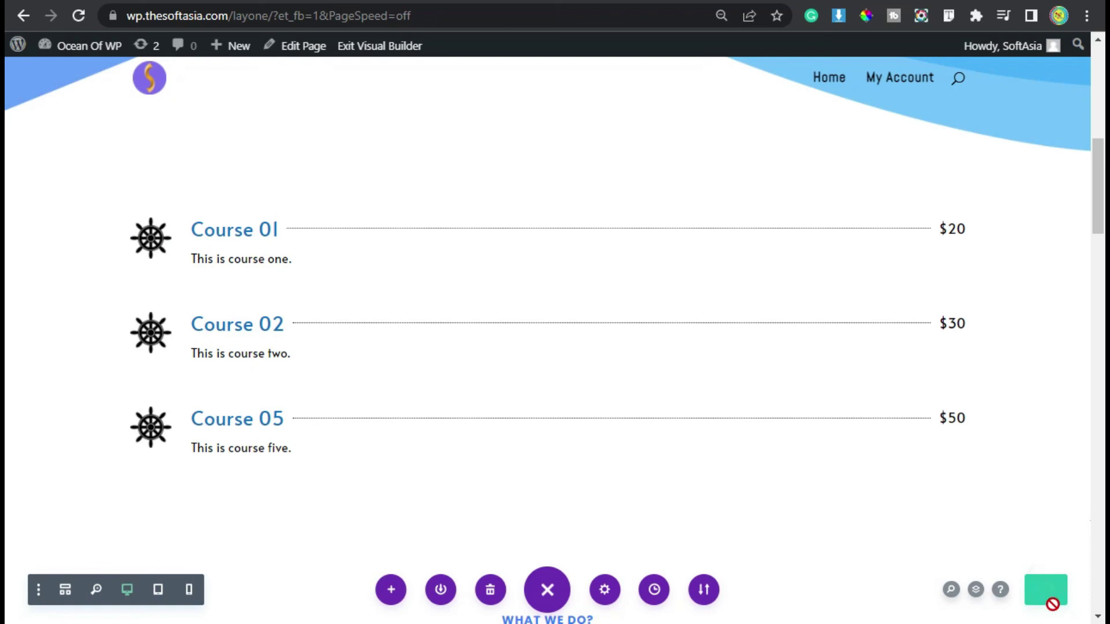